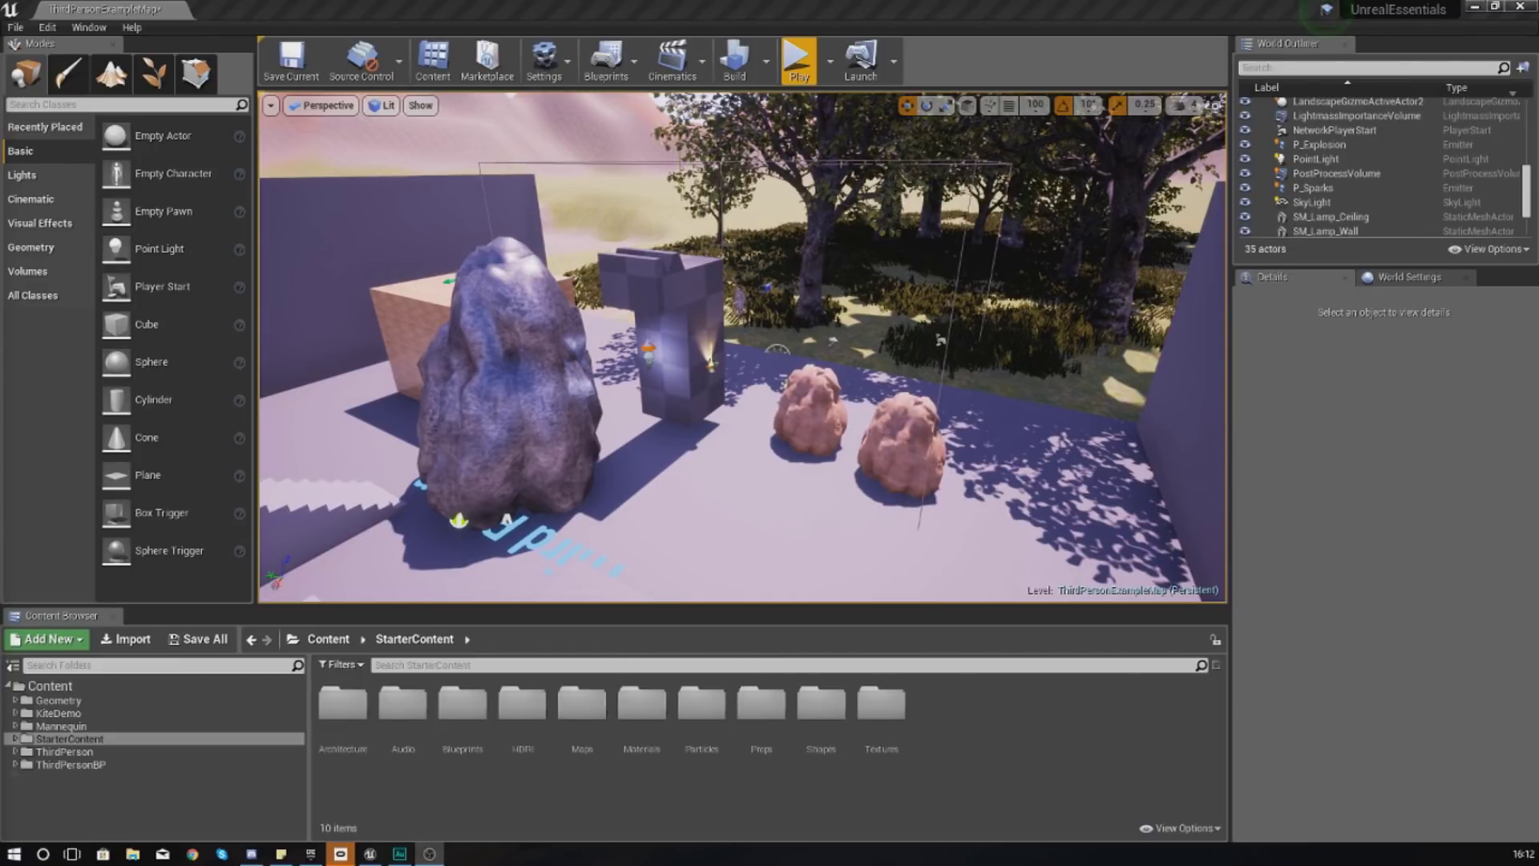
Open the StarterContent Particles folder and inspect the P_Sparks particle system in its editor.
click(22, 738)
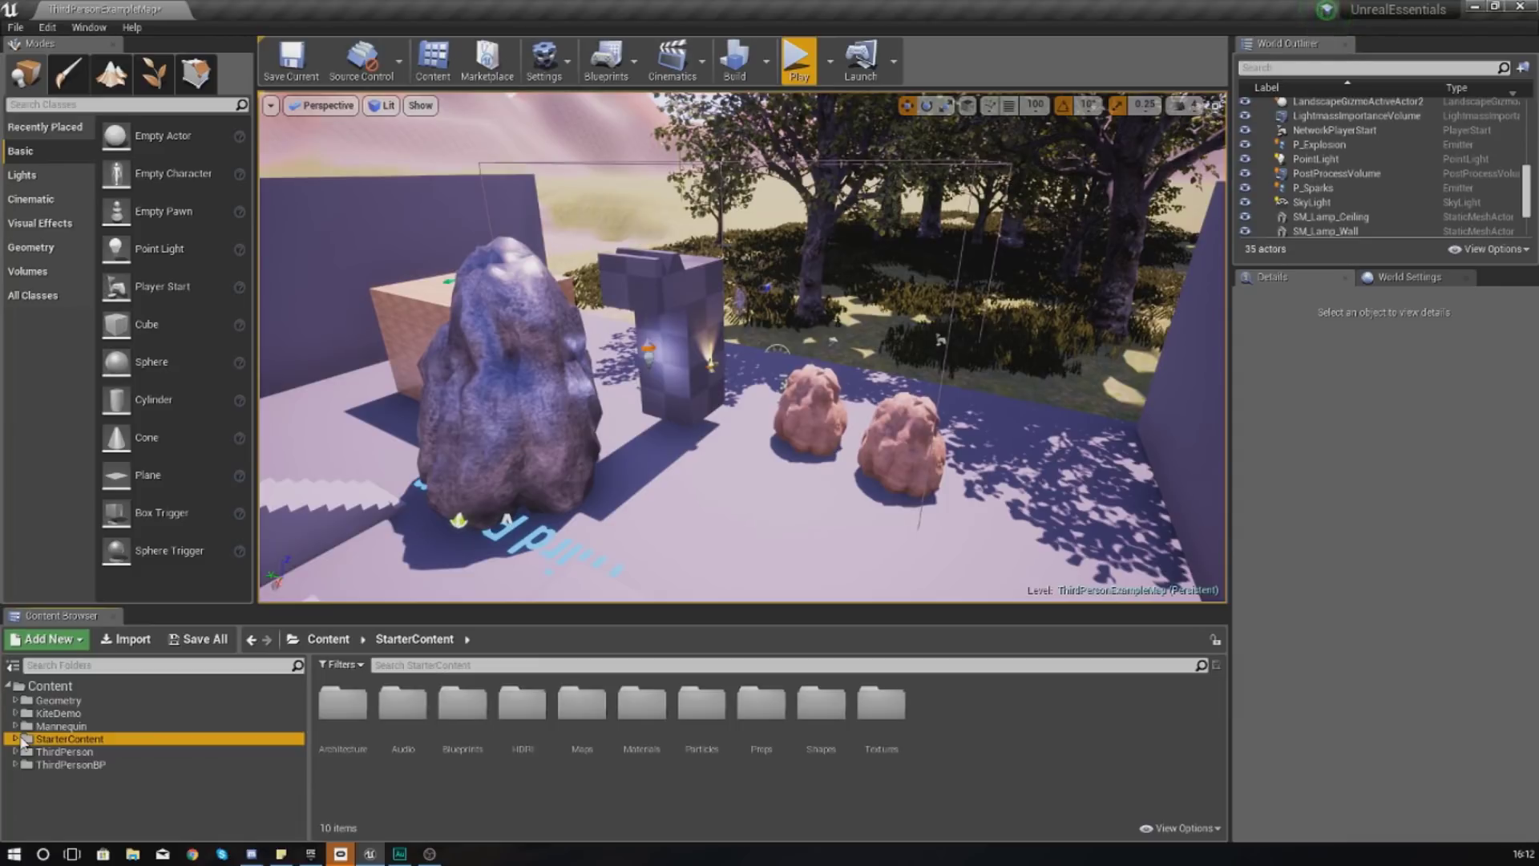
click(22, 738)
scroll(110, 774, down, 3)
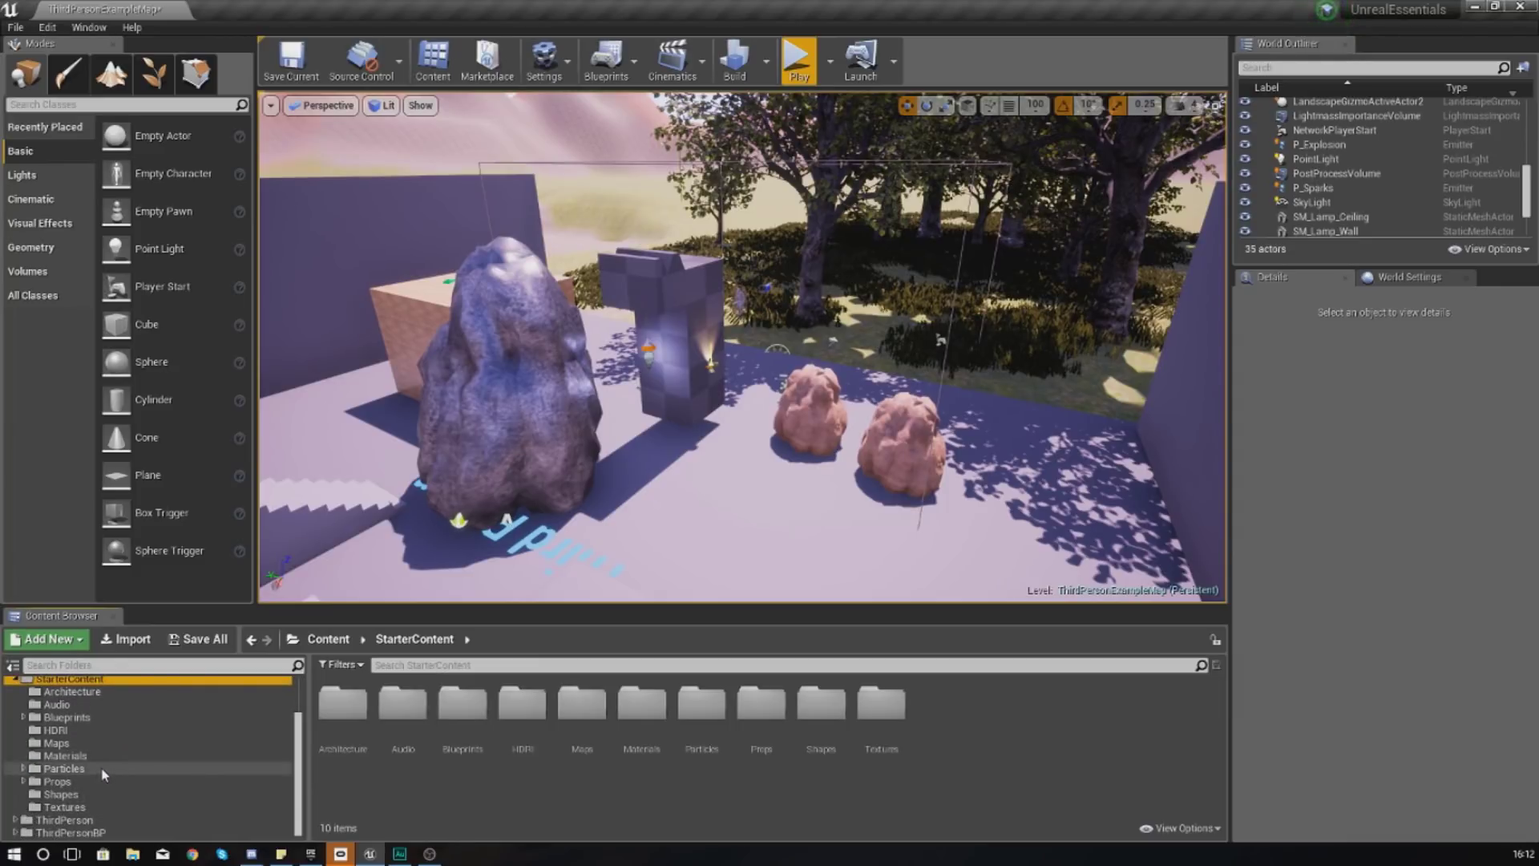
click(80, 769)
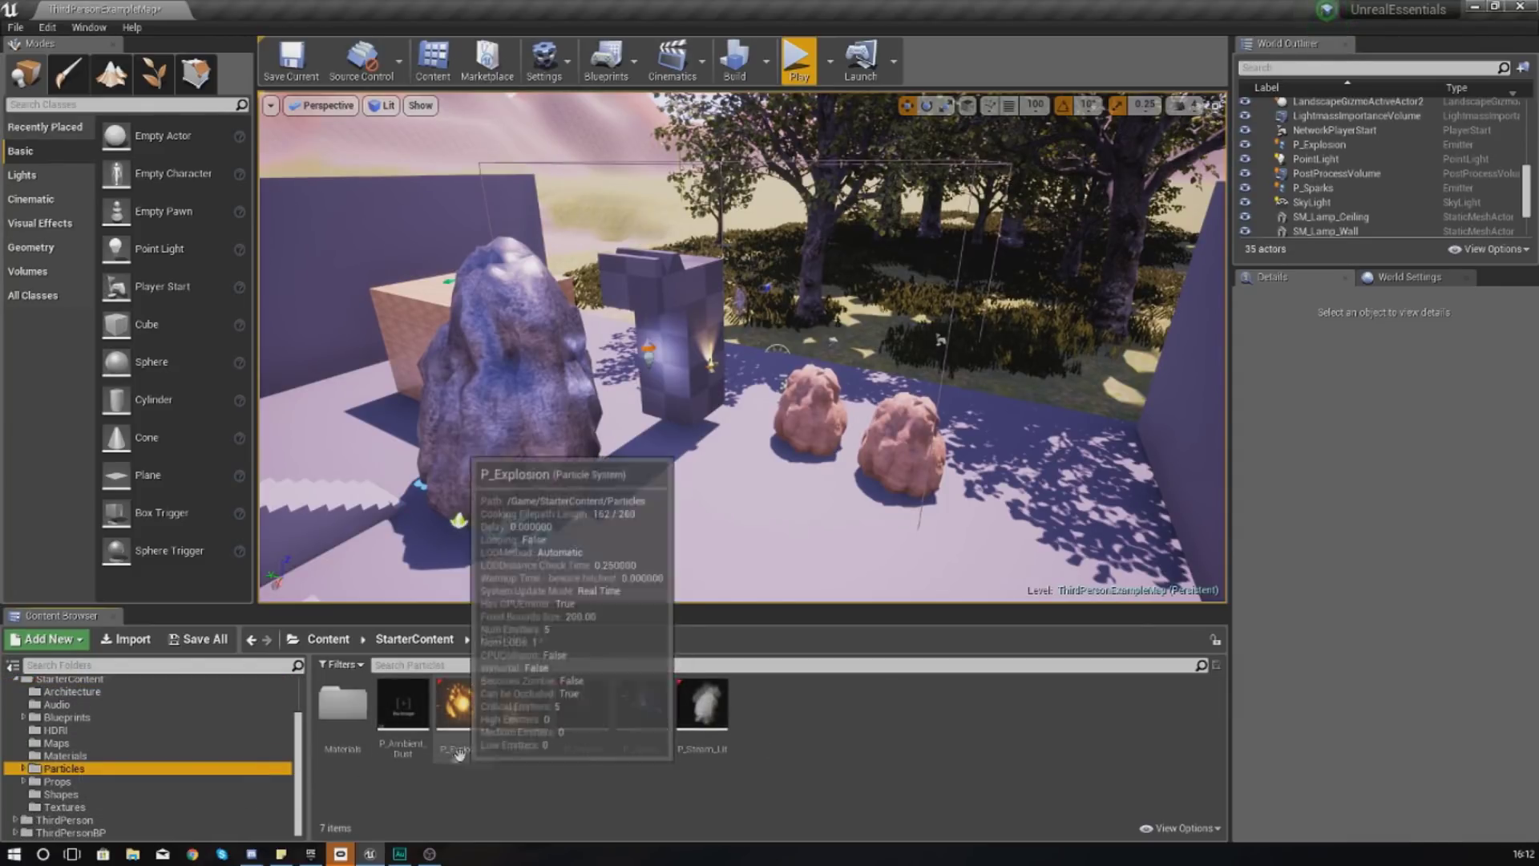
scroll(97, 744, up, 2)
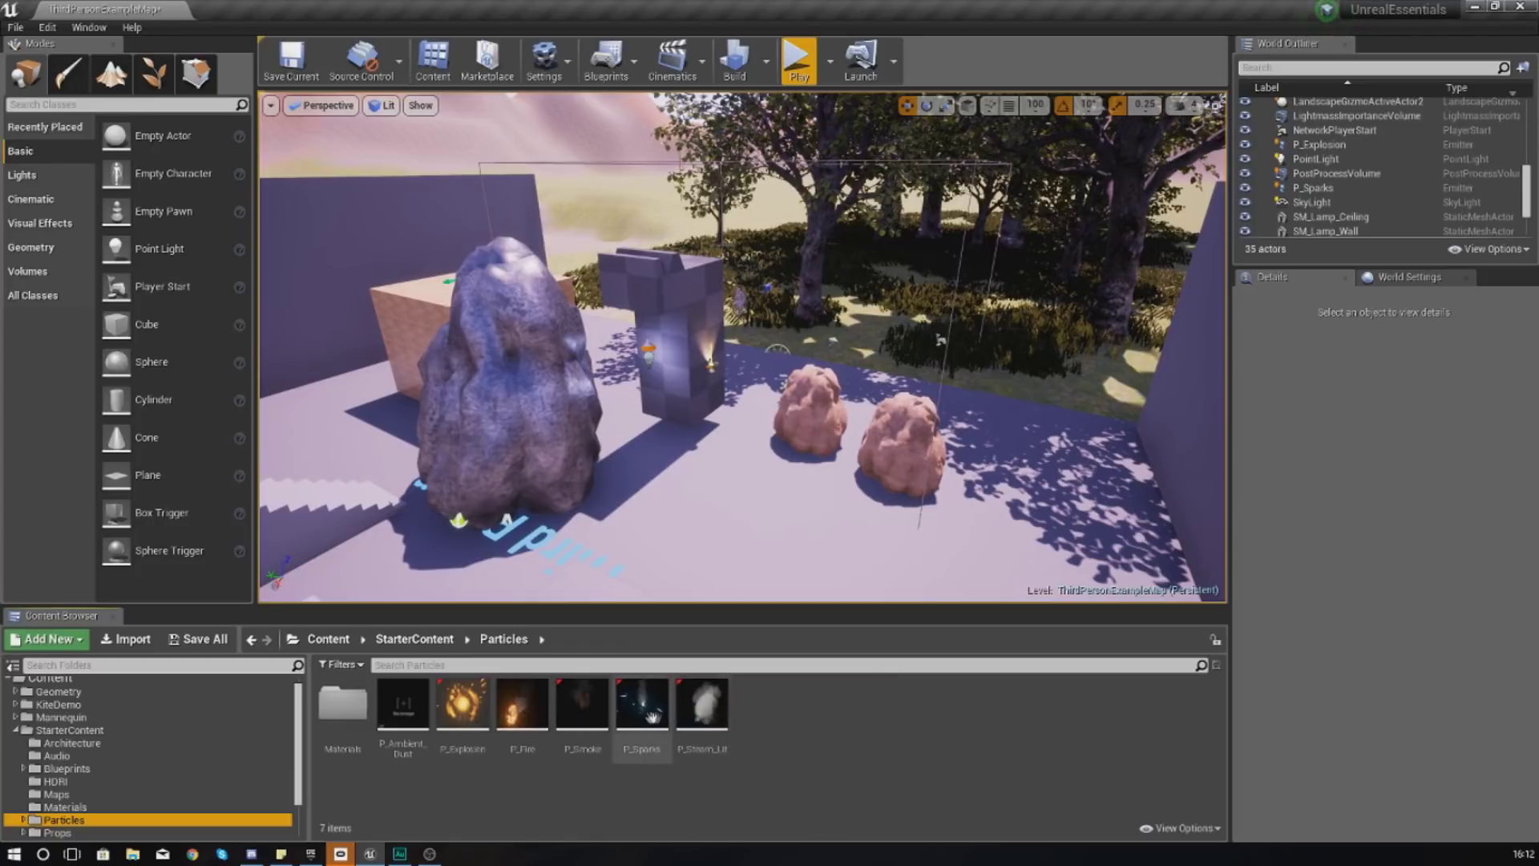
double_click(649, 717)
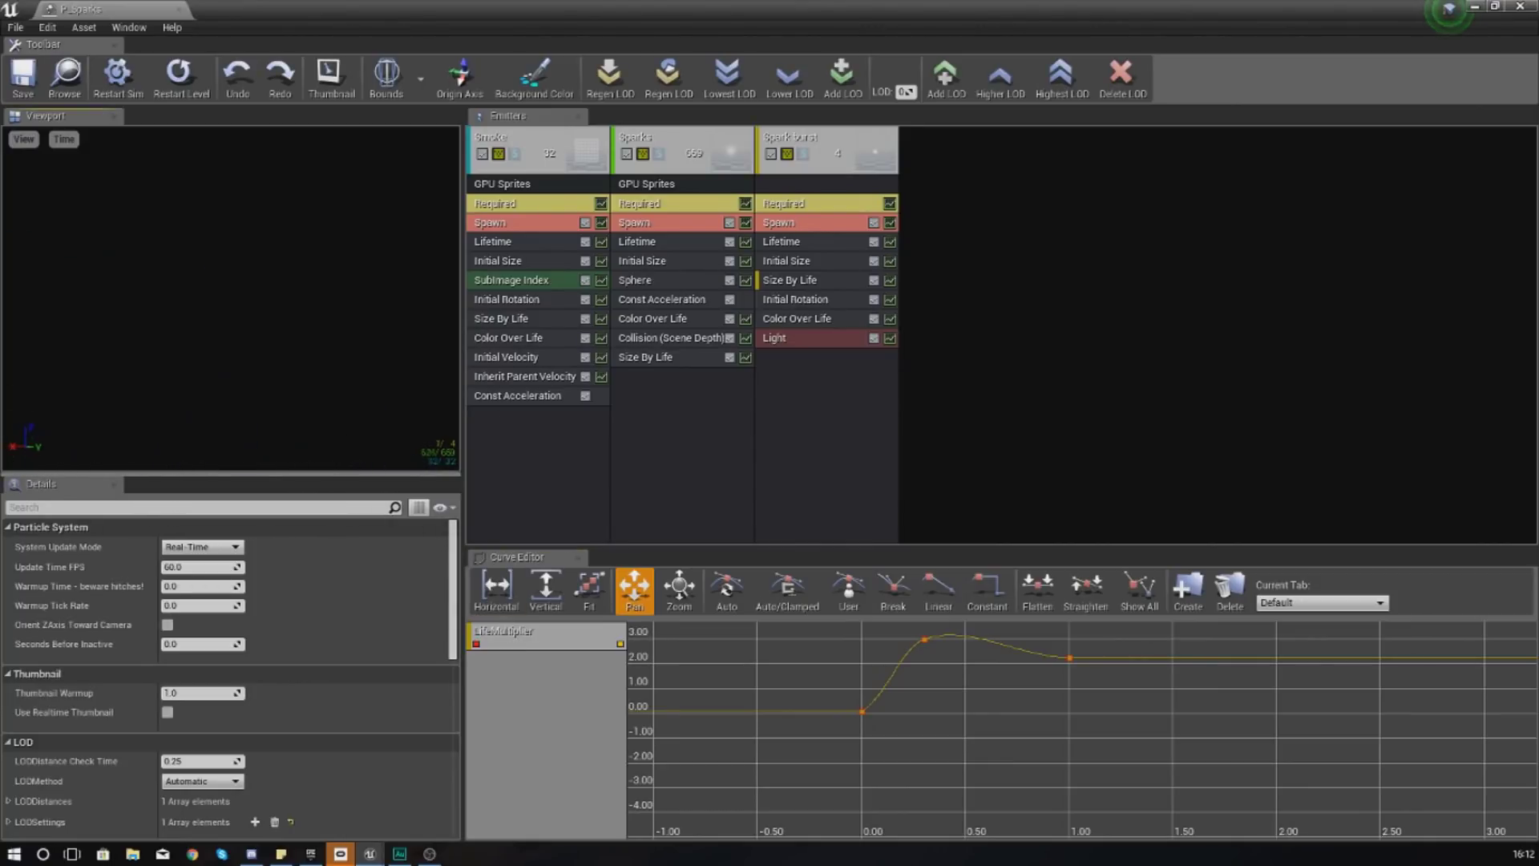
middle_drag(207, 336, 344, 319)
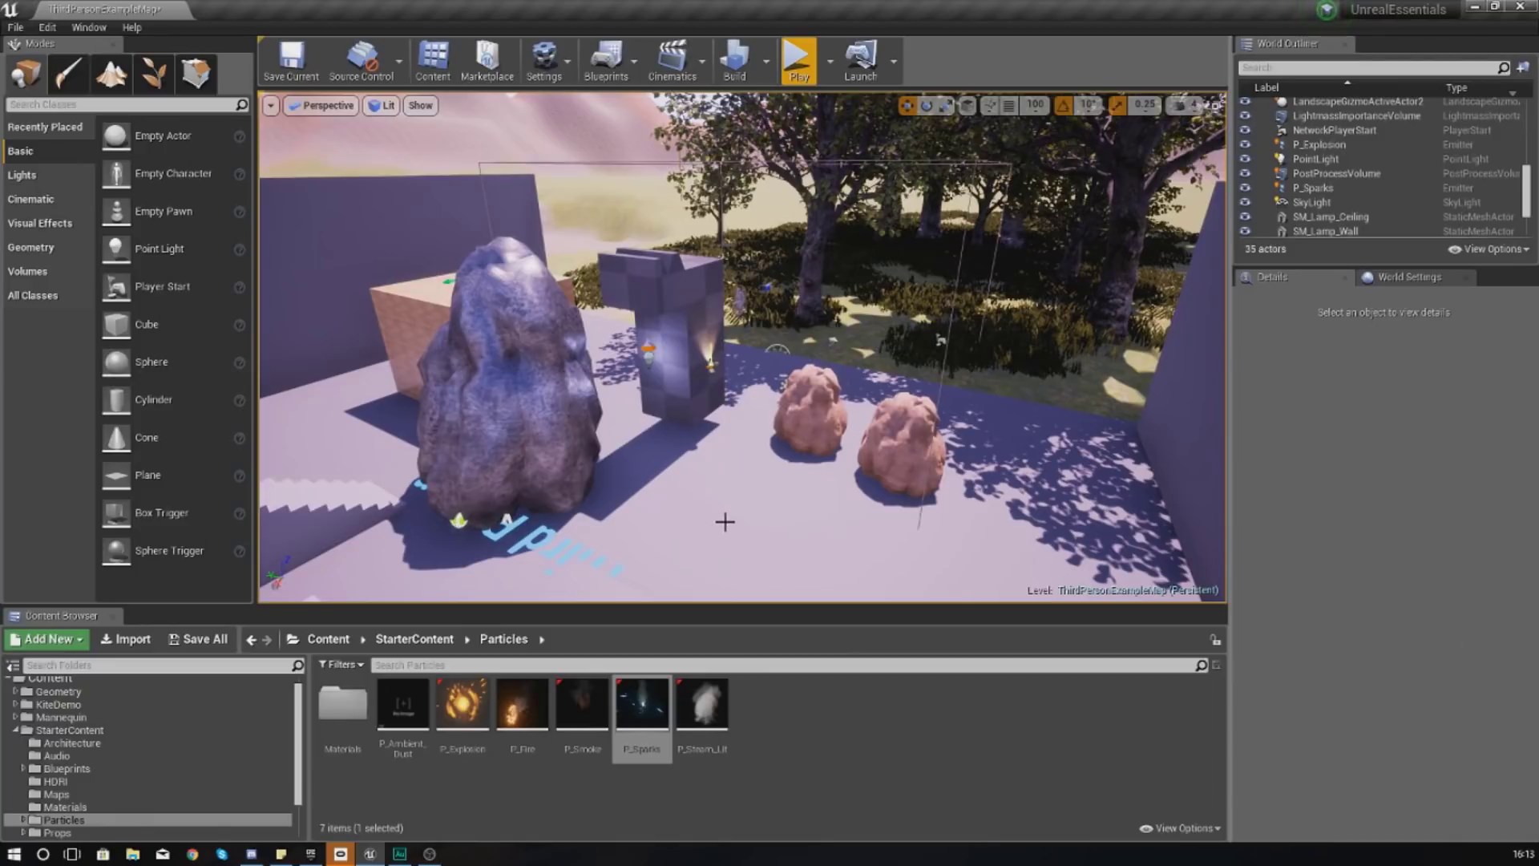
Place a P_Fire emitter on the floor in front of the two reddish rocks.
key(w)
mouse_move(726, 480)
right_down()
mouse_move(609, 461)
mouse_move(793, 449)
mouse_move(711, 471)
right_up()
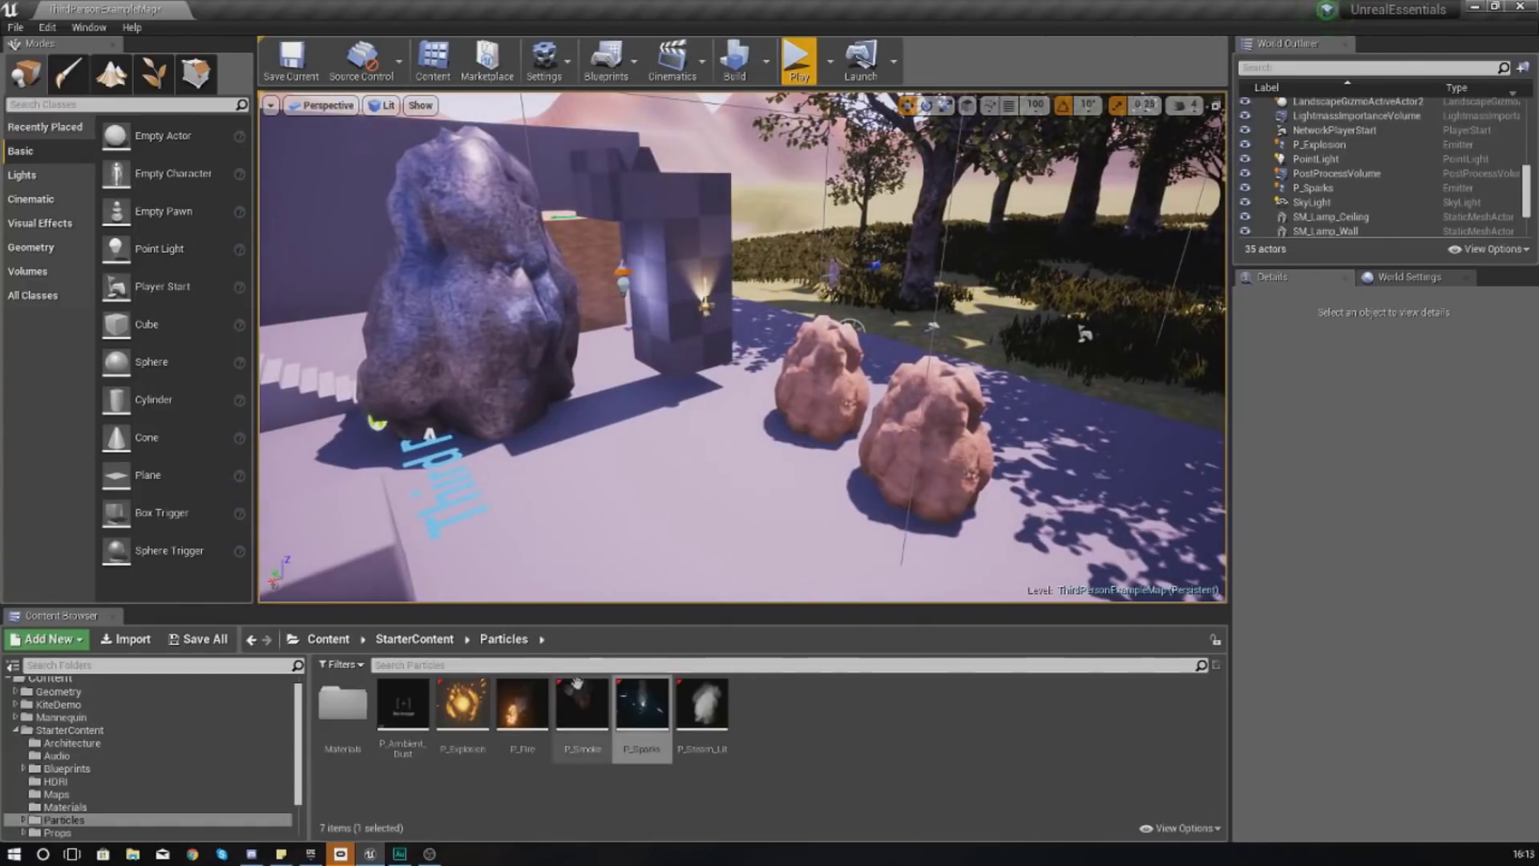
right_drag(609, 449, 690, 449)
key(d)
right_drag(609, 521, 609, 521)
click(523, 704)
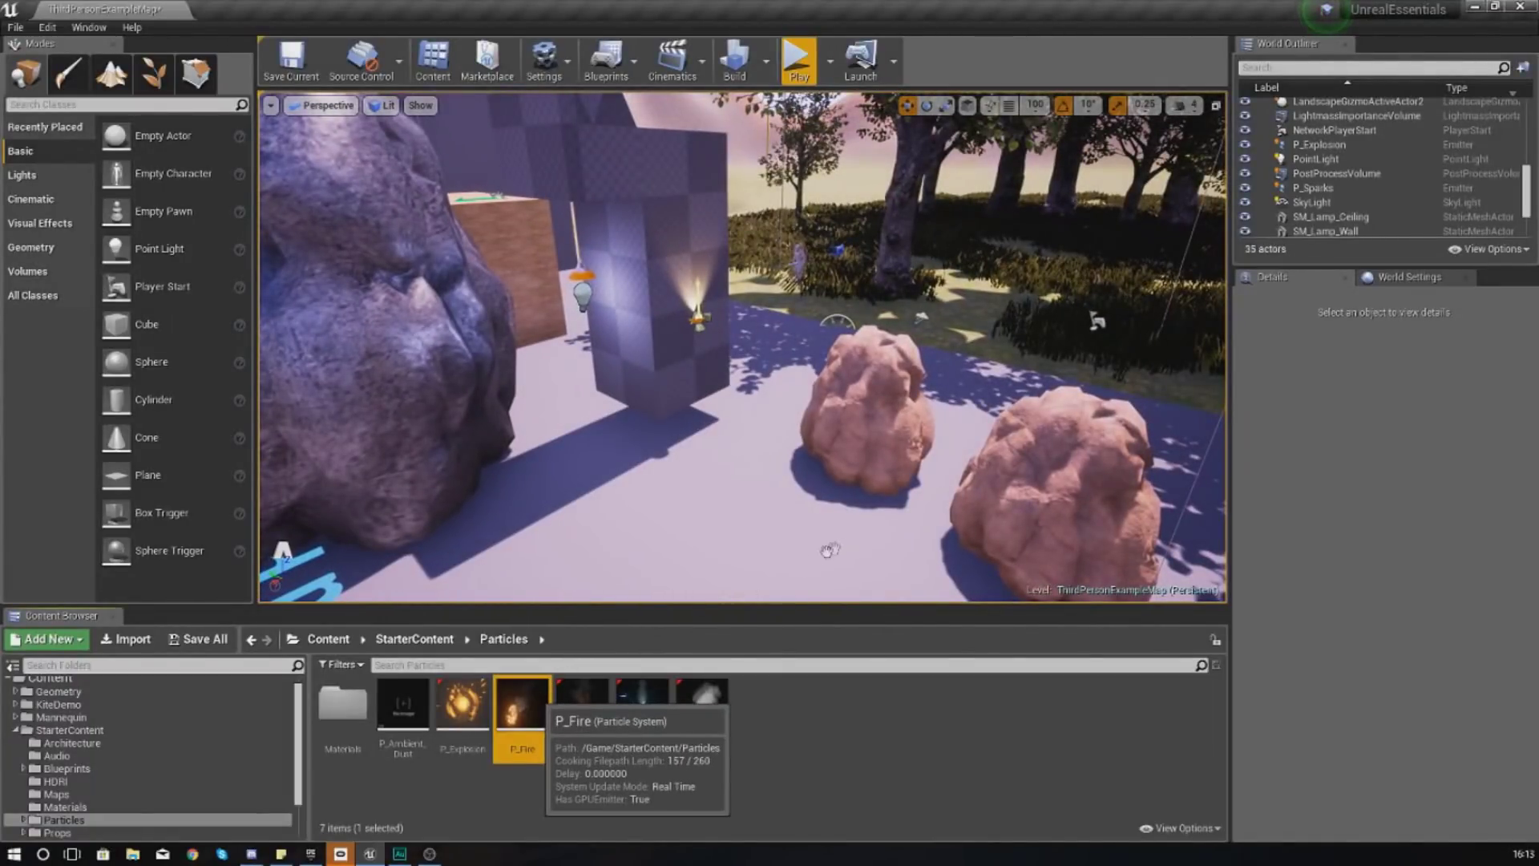
mouse_move(872, 533)
mouse_down()
mouse_move(830, 521)
mouse_move(889, 537)
mouse_up()
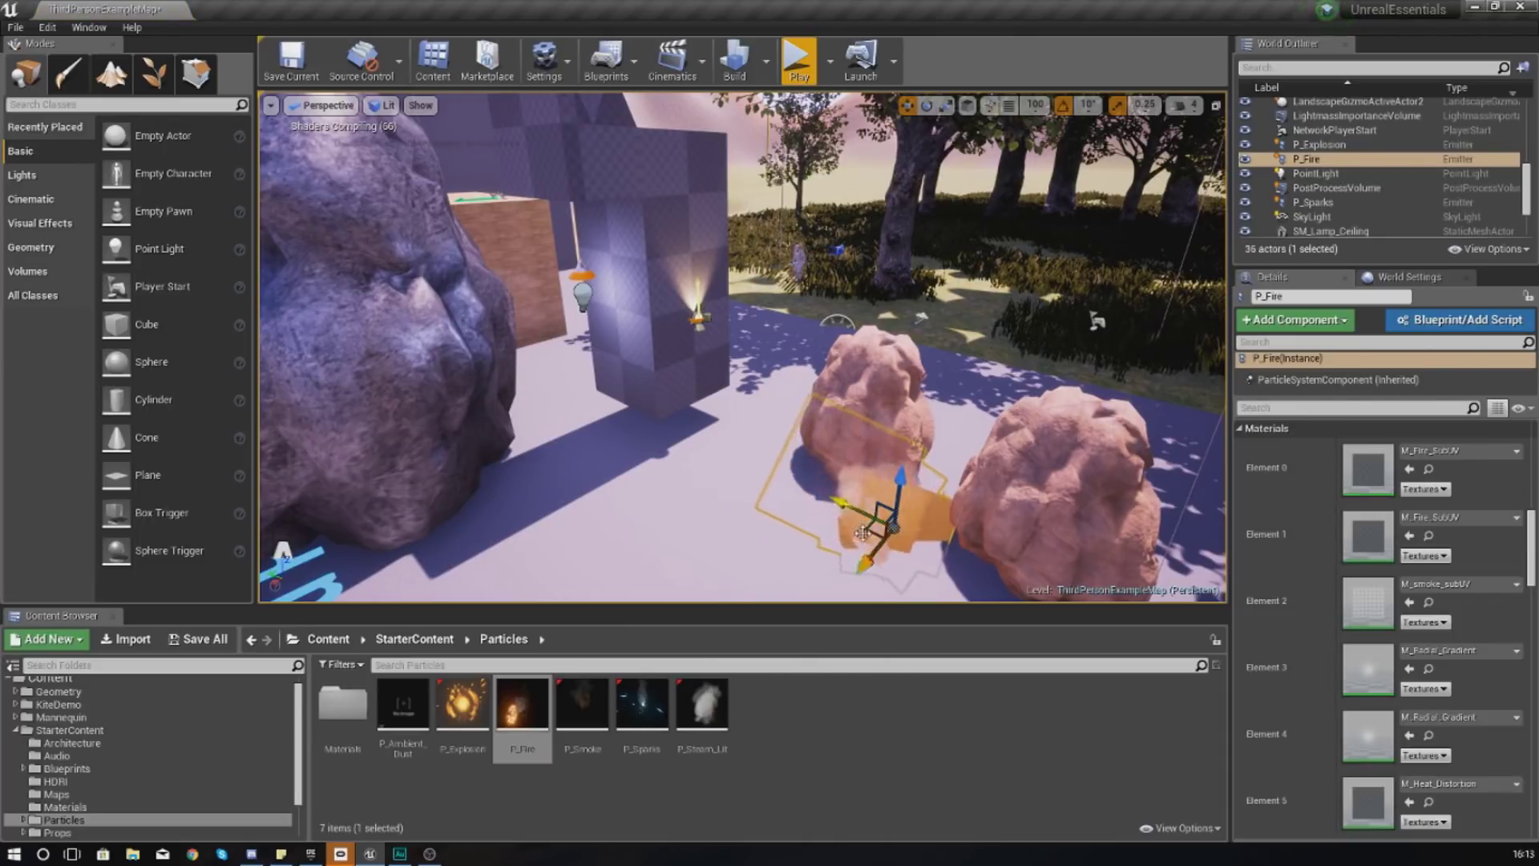
Reposition the P_Fire emitter along the floor so it sits just in front of the reddish rocks.
key(f)
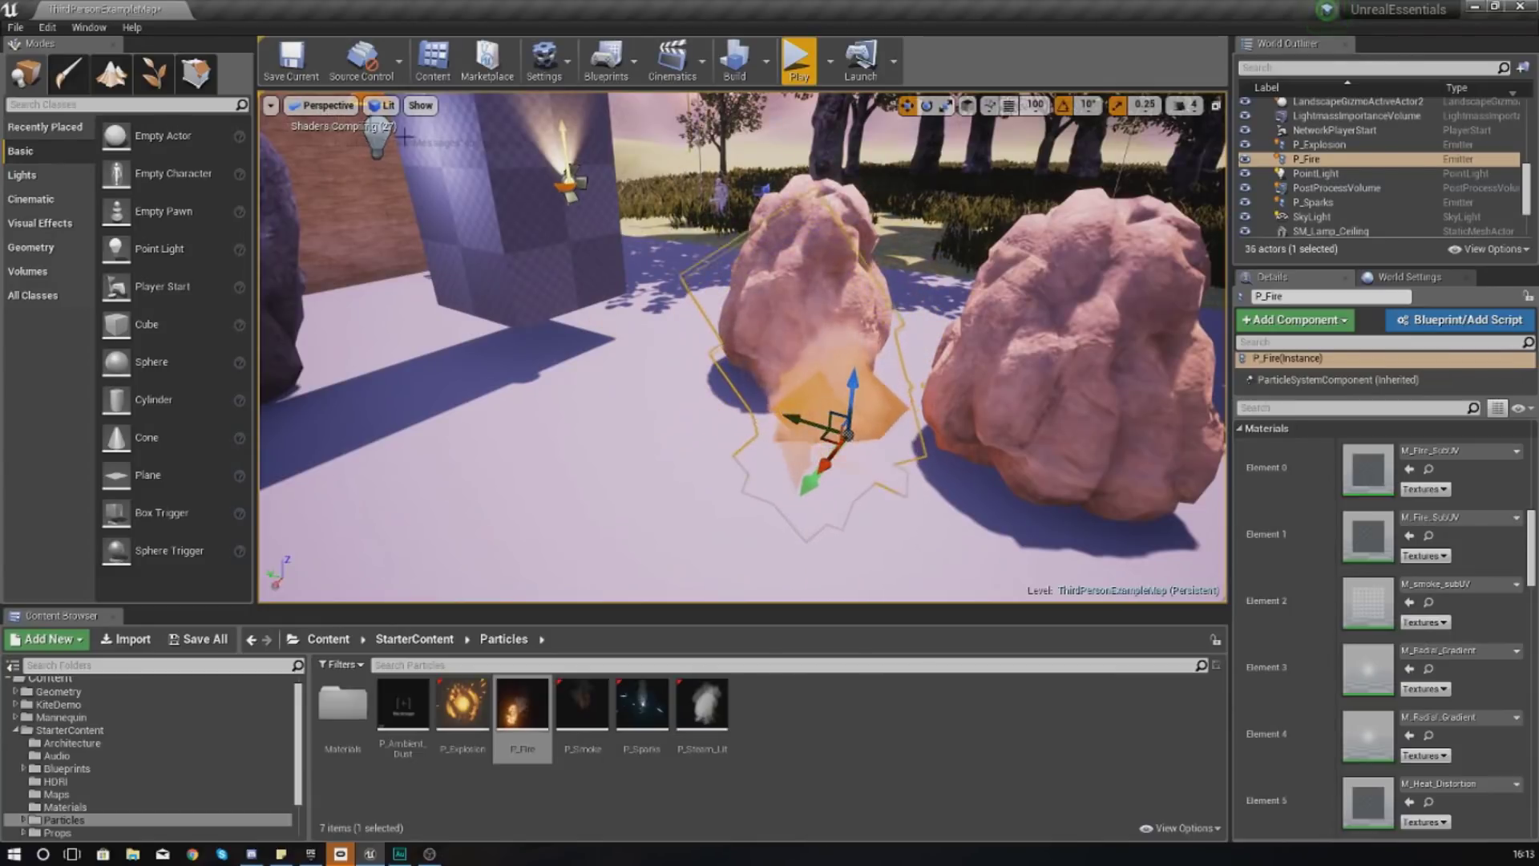
right_drag(880, 433, 954, 473)
drag(953, 140, 846, 417)
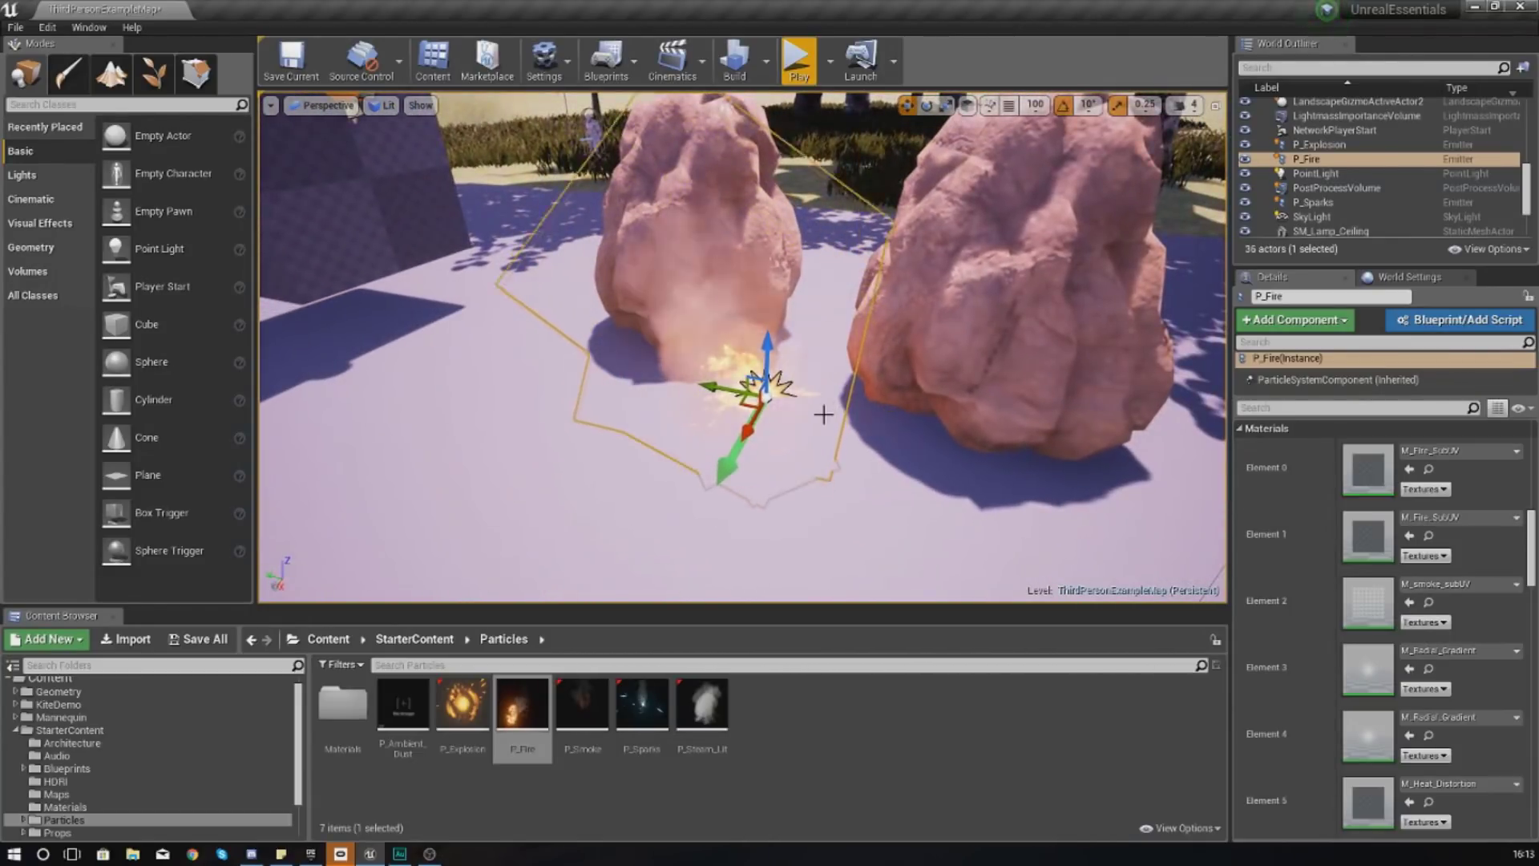
mouse_move(823, 415)
right_down()
mouse_move(824, 561)
mouse_move(823, 400)
mouse_move(1042, 377)
mouse_move(823, 401)
mouse_move(828, 387)
mouse_move(890, 396)
mouse_move(802, 384)
mouse_move(825, 380)
mouse_move(825, 481)
mouse_move(806, 377)
mouse_move(834, 437)
mouse_move(826, 384)
right_up()
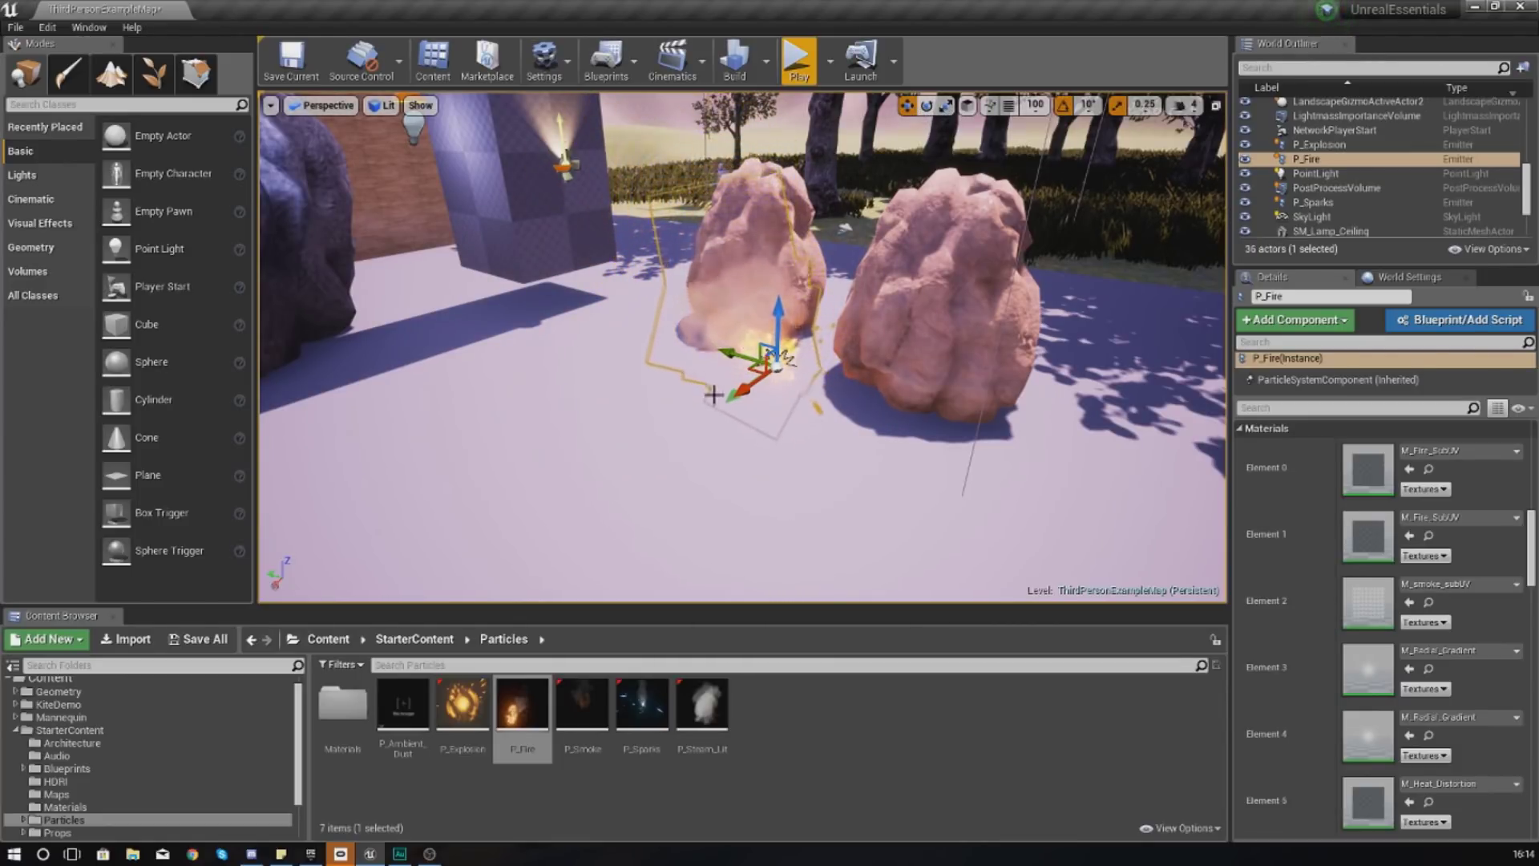
drag(730, 361, 582, 338)
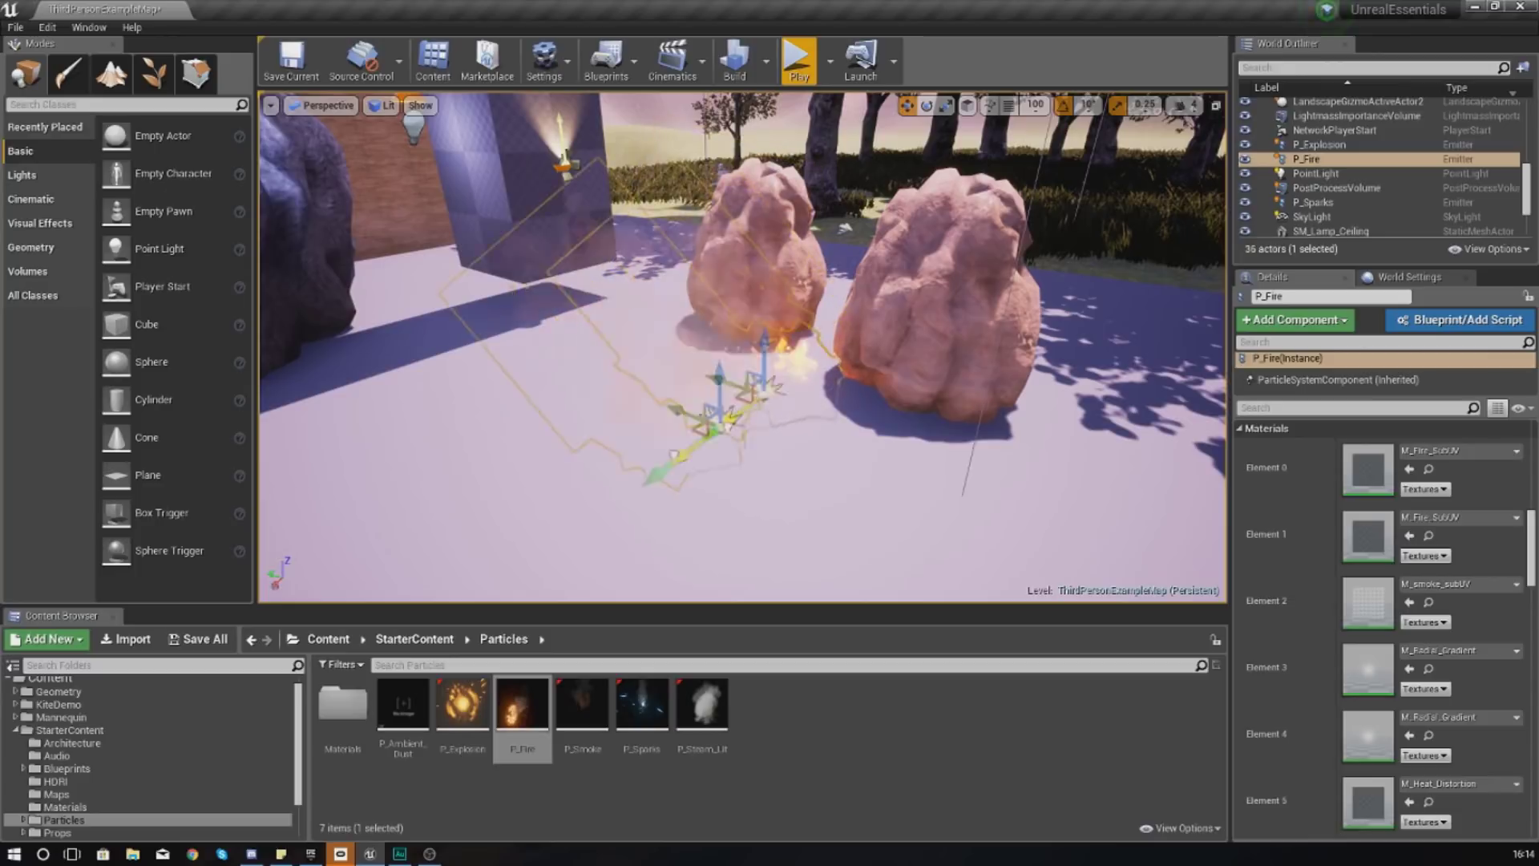
drag(674, 454, 724, 421)
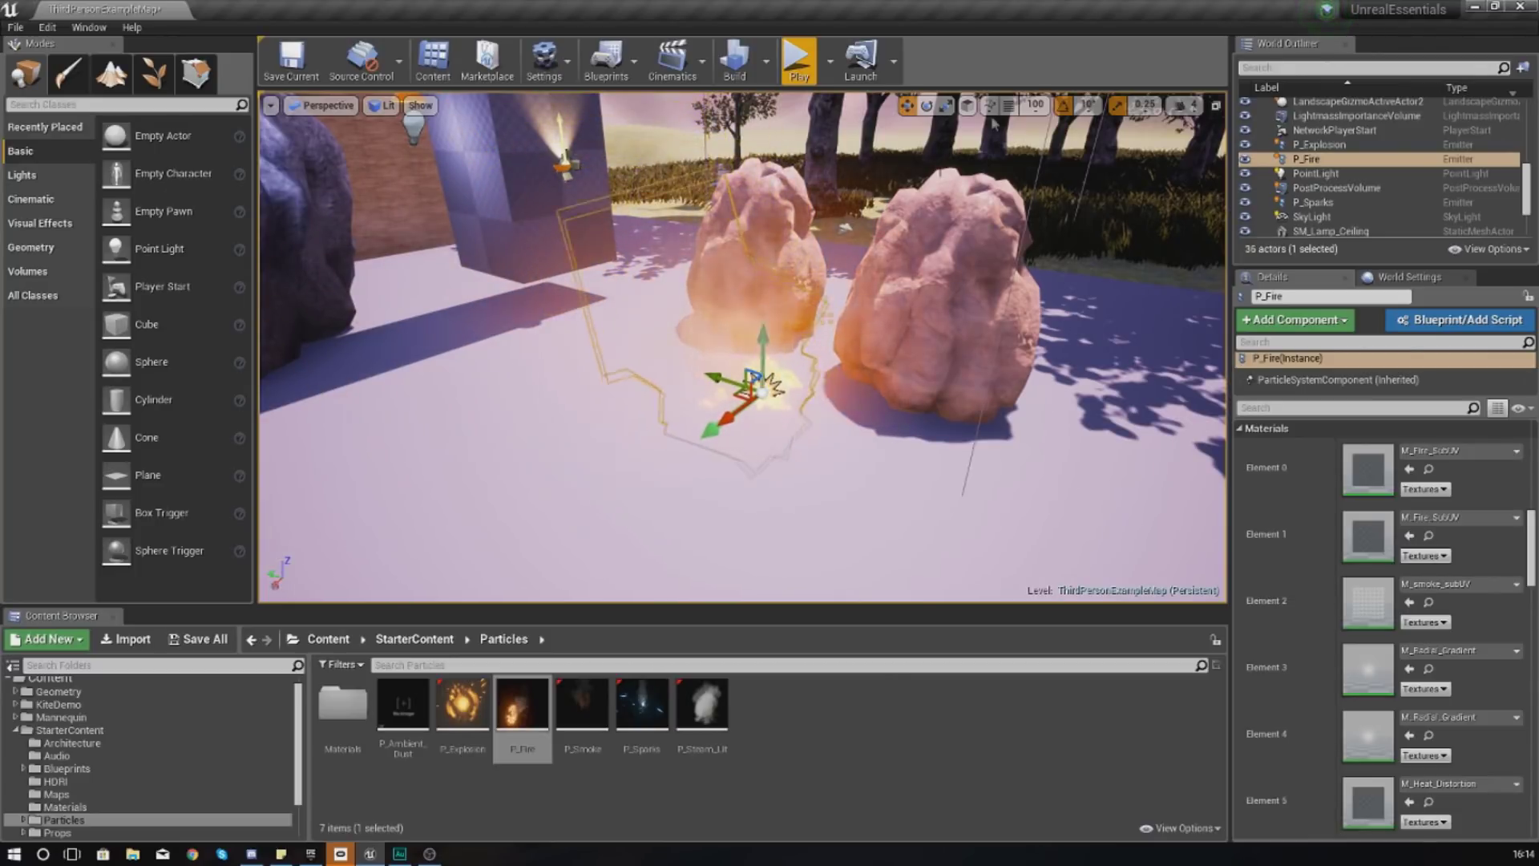
Scale the P_Fire emitter up uniformly to 4.25 and check the enlarged fire from a closer viewpoint.
click(946, 106)
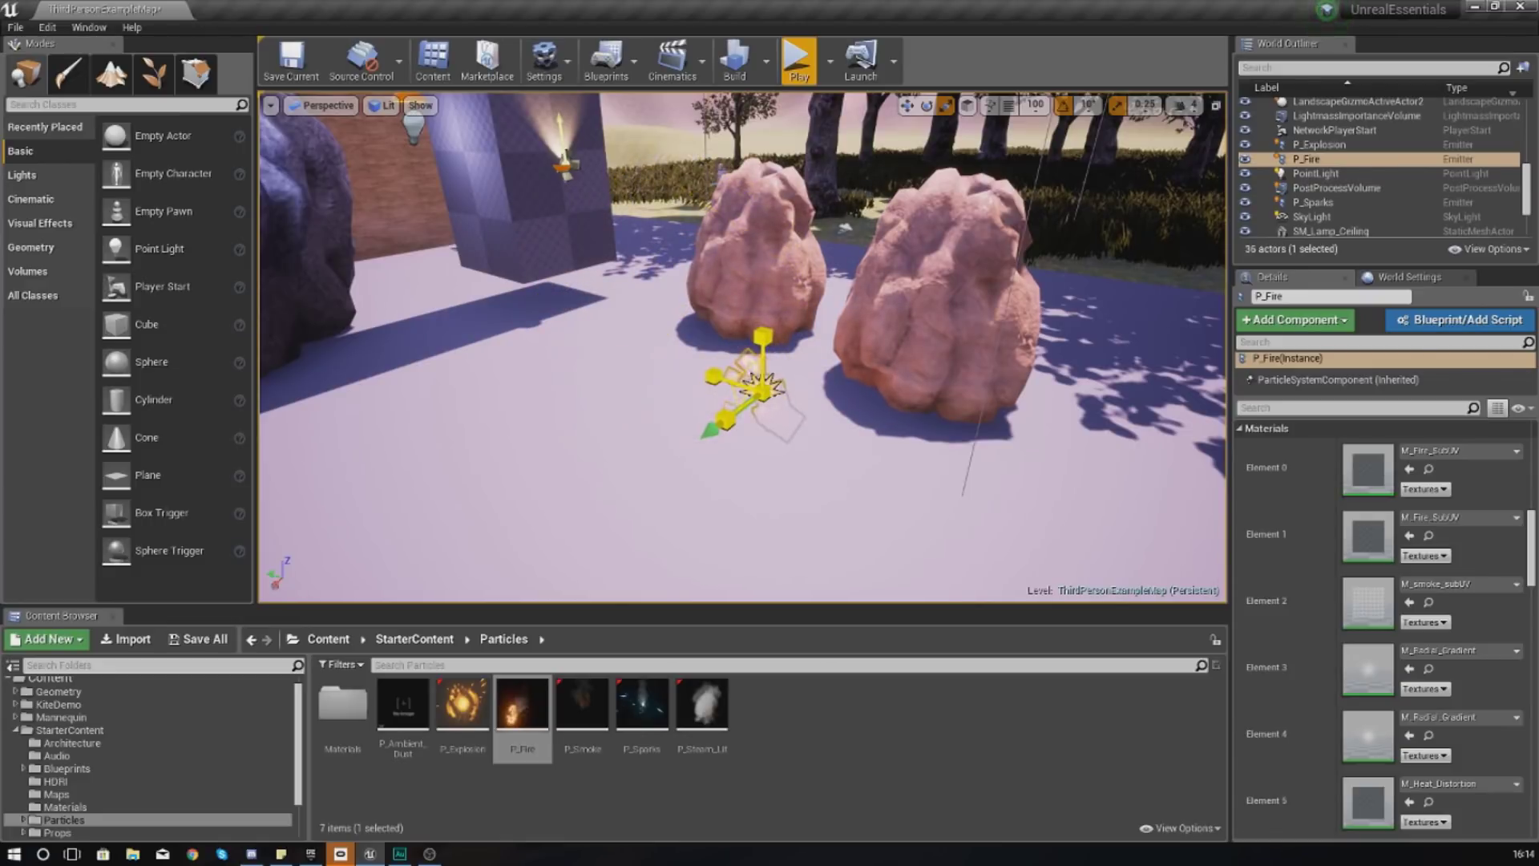
drag(762, 392, 798, 397)
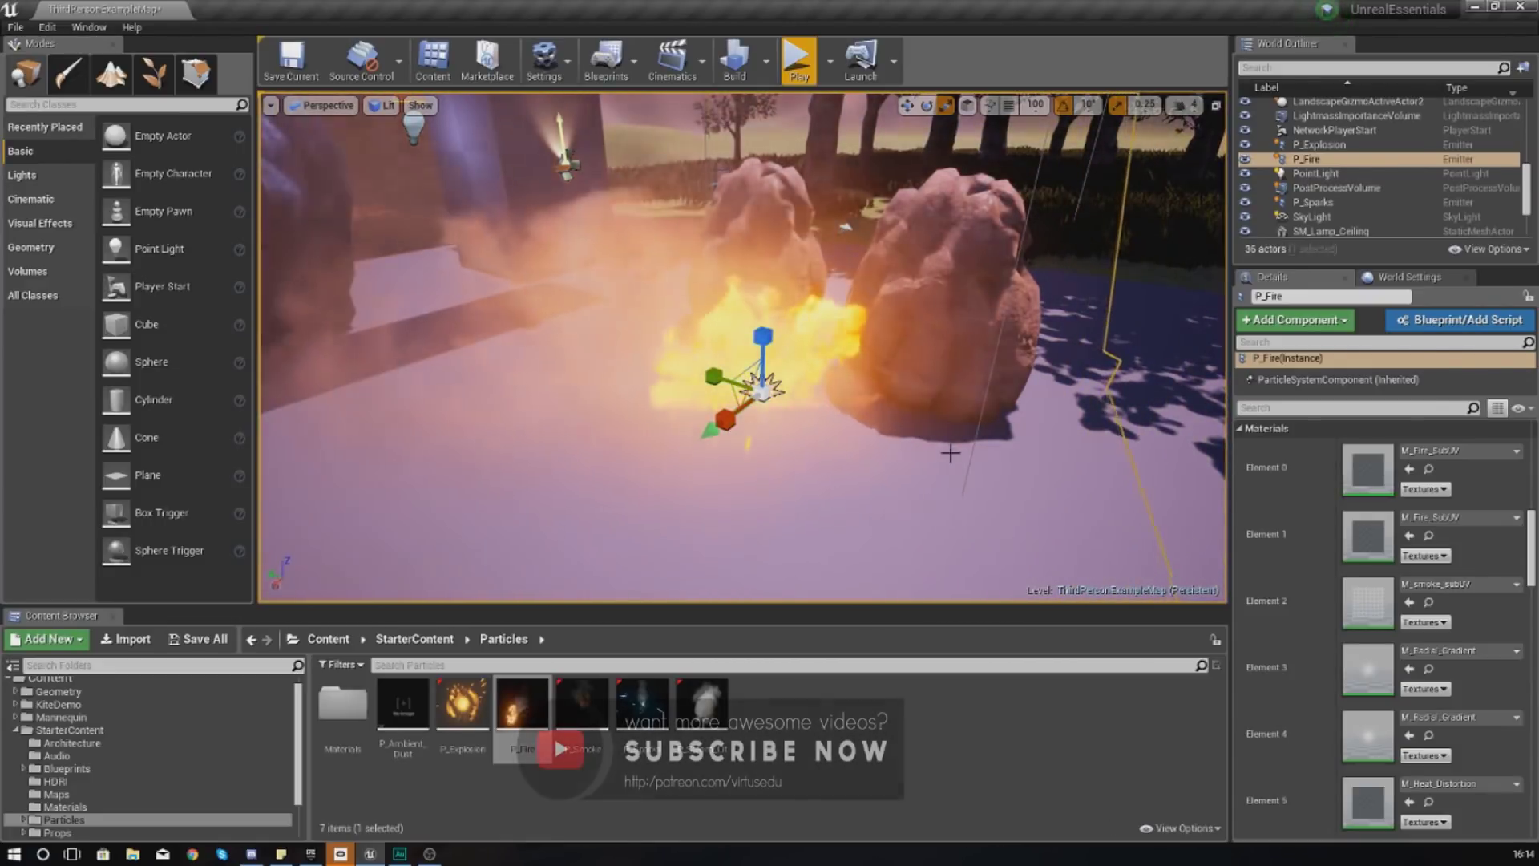
key(g)
right_drag(948, 450, 958, 457)
mouse_move(958, 457)
alt+mouse_down()
mouse_move(777, 473)
mouse_move(786, 360)
mouse_move(842, 457)
mouse_move(962, 453)
alt+mouse_up()
key(g)
scroll(1328, 501, up, 2)
scroll(1328, 505, up, 4)
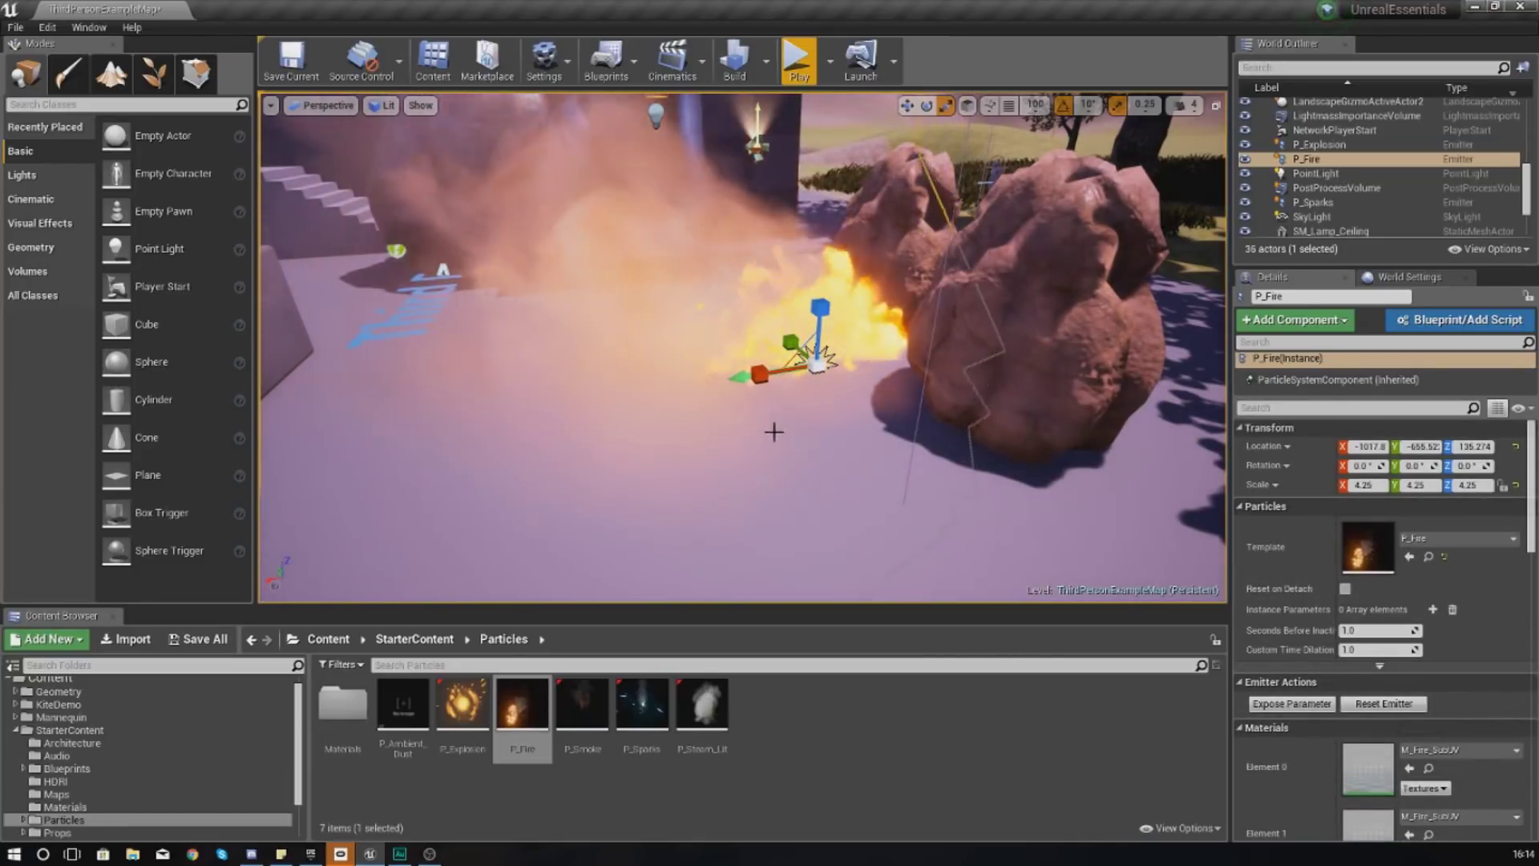
scroll(773, 431, up, 6)
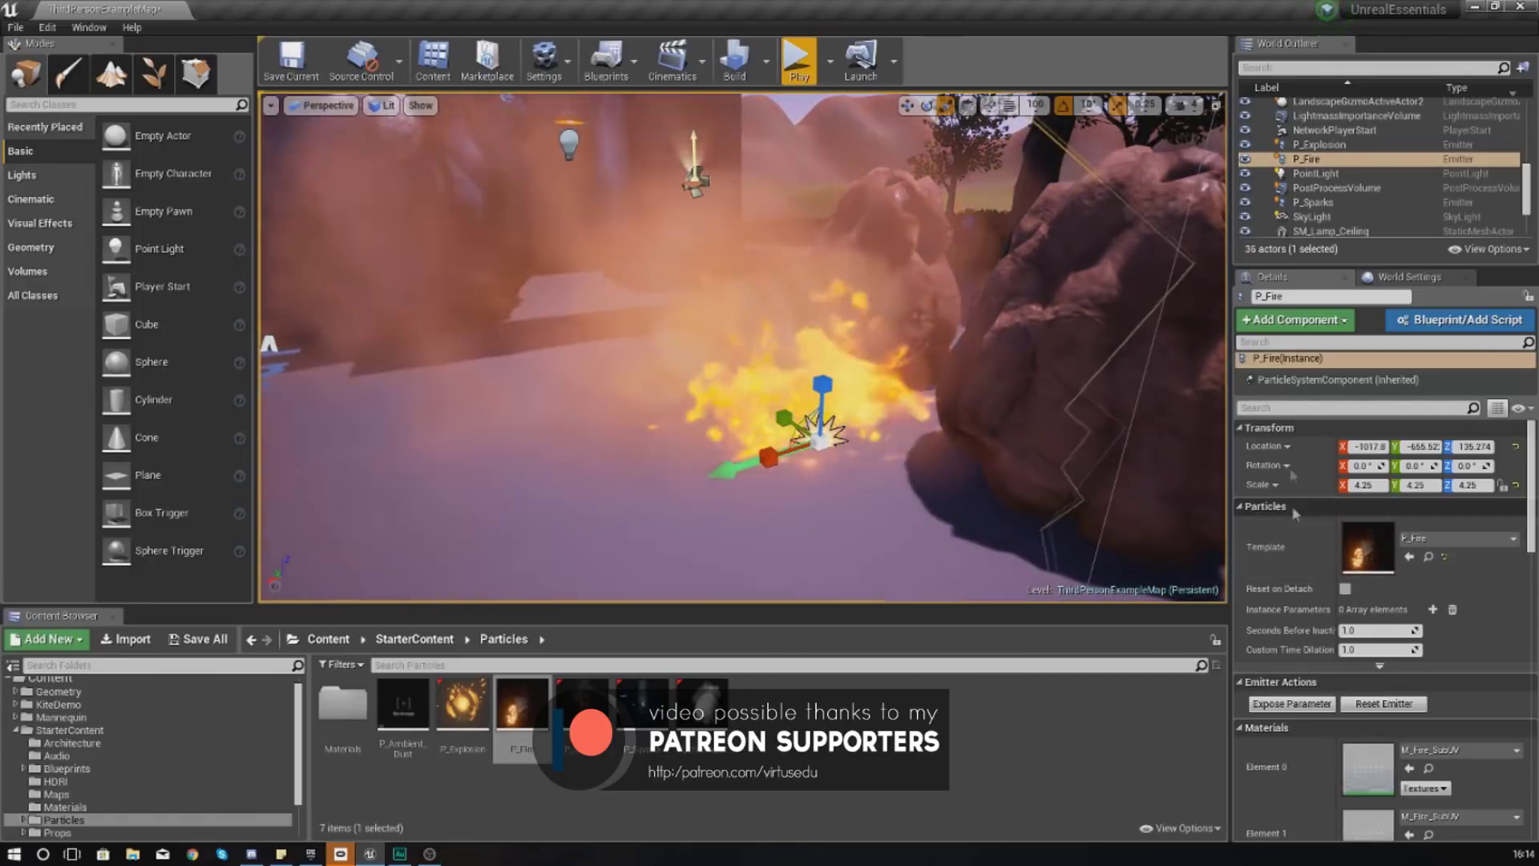
Try different Custom Time Dilation values on the P_Fire emitter and set it to 0.5.
click(1431, 540)
click(1429, 550)
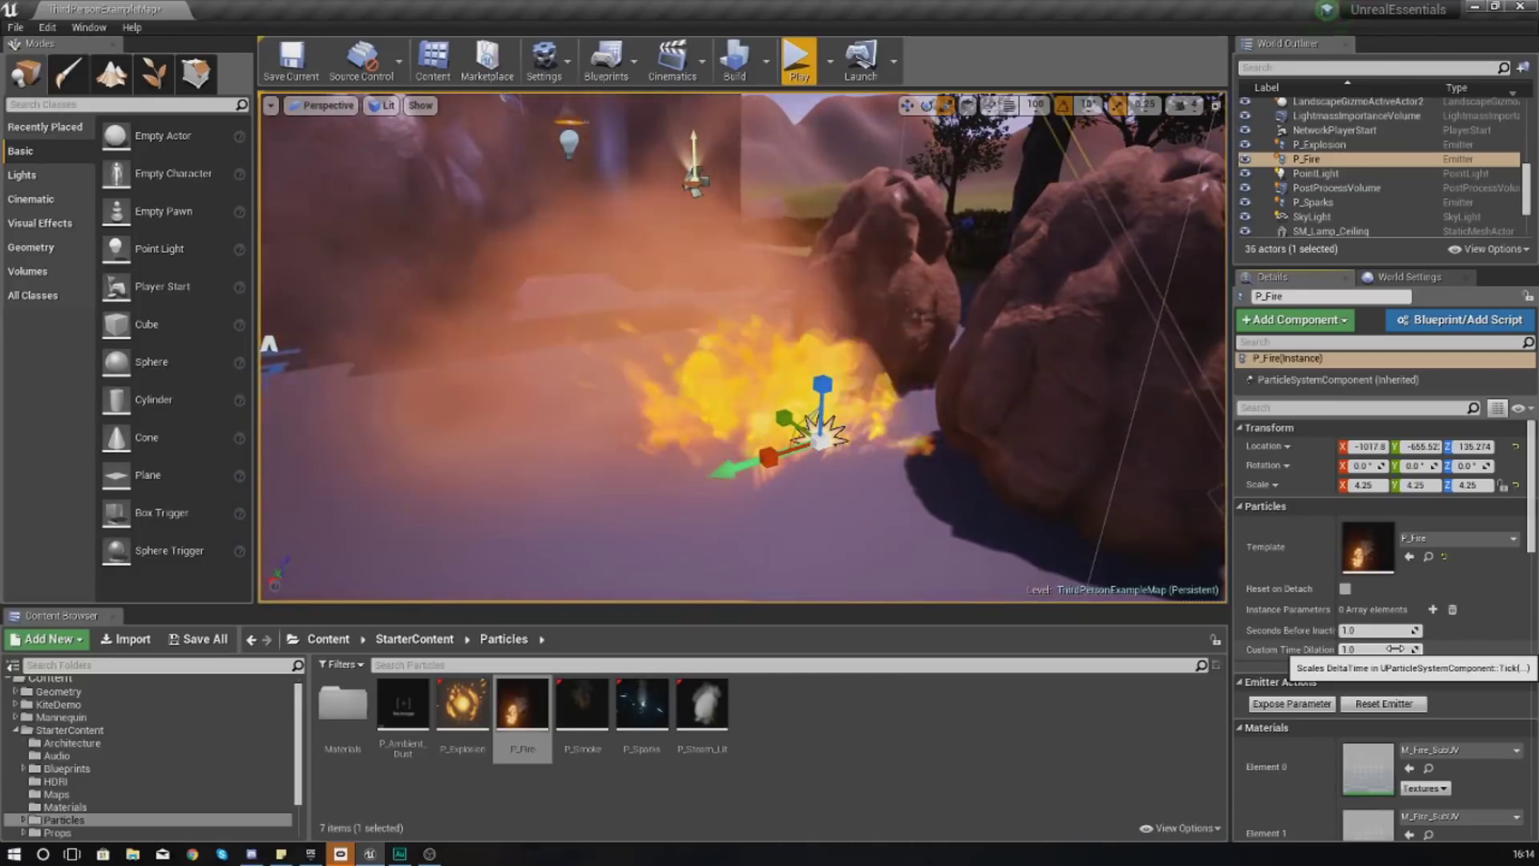
drag(1395, 648, 1373, 649)
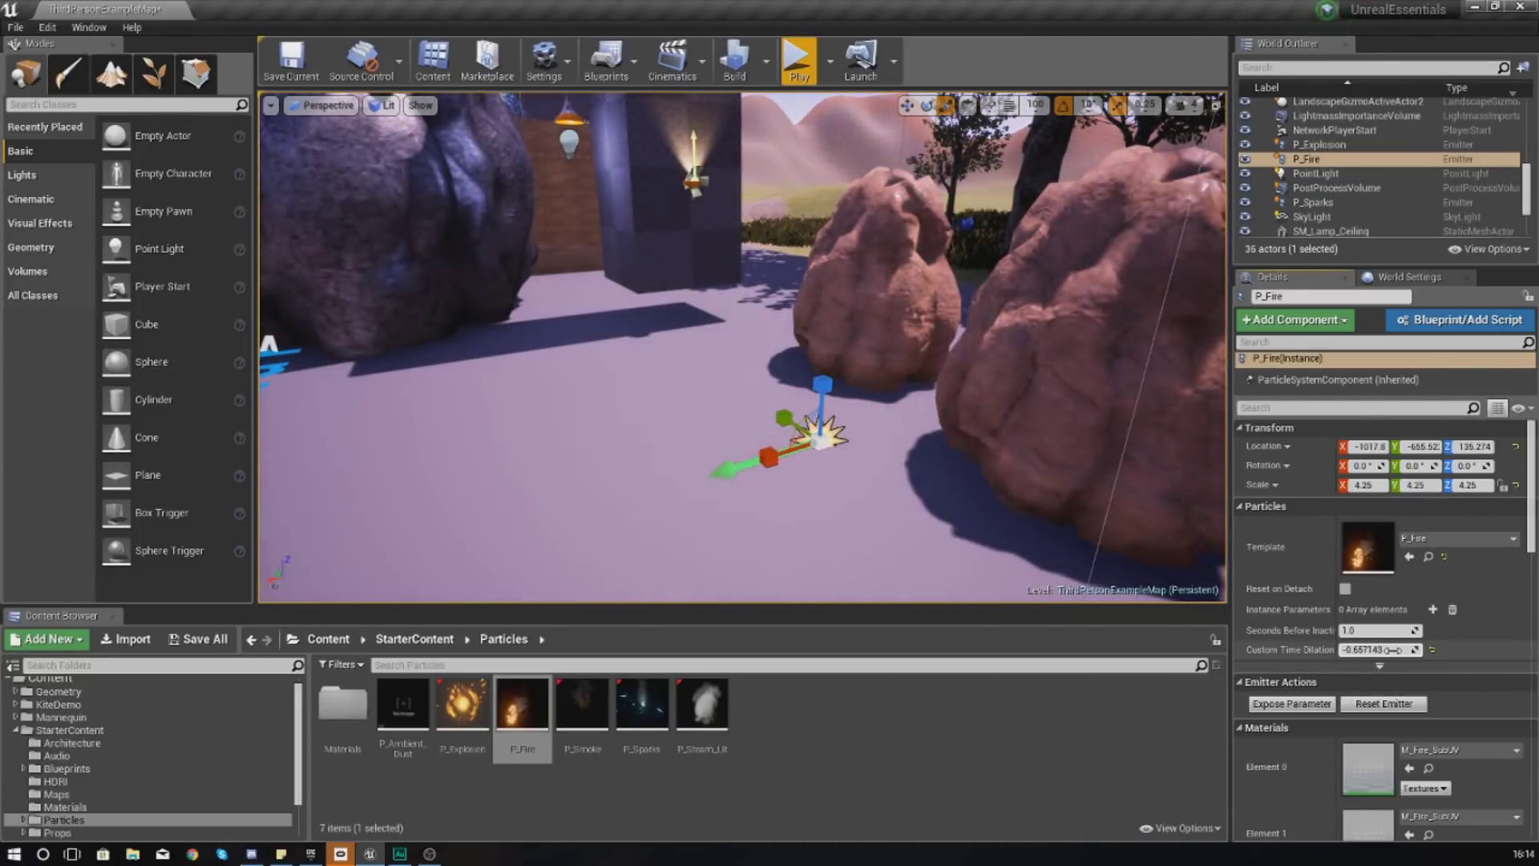
drag(1399, 650, 1387, 651)
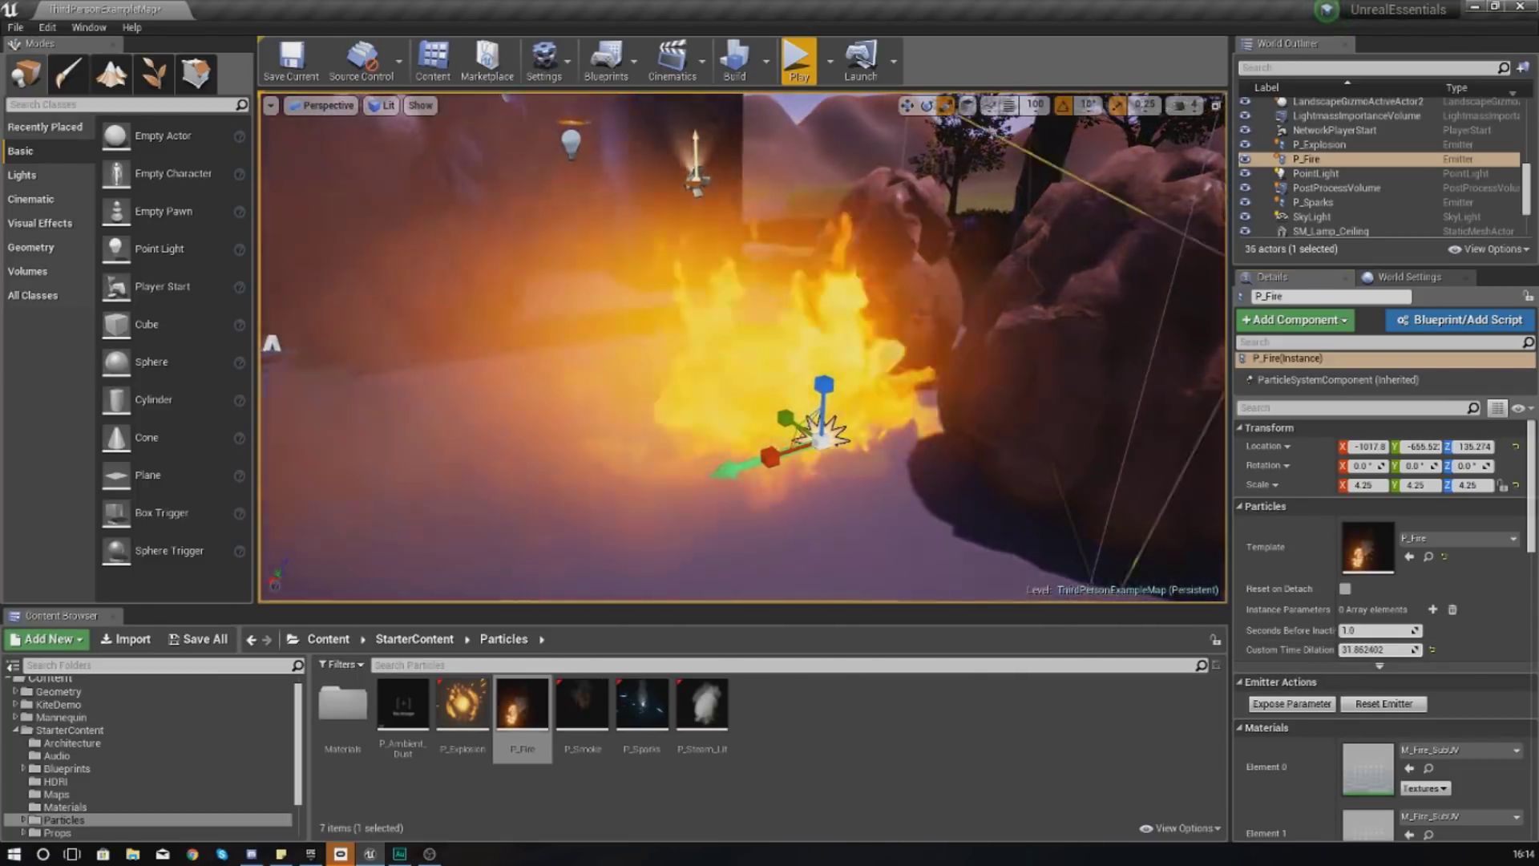
key(s)
right_drag(742, 346, 702, 346)
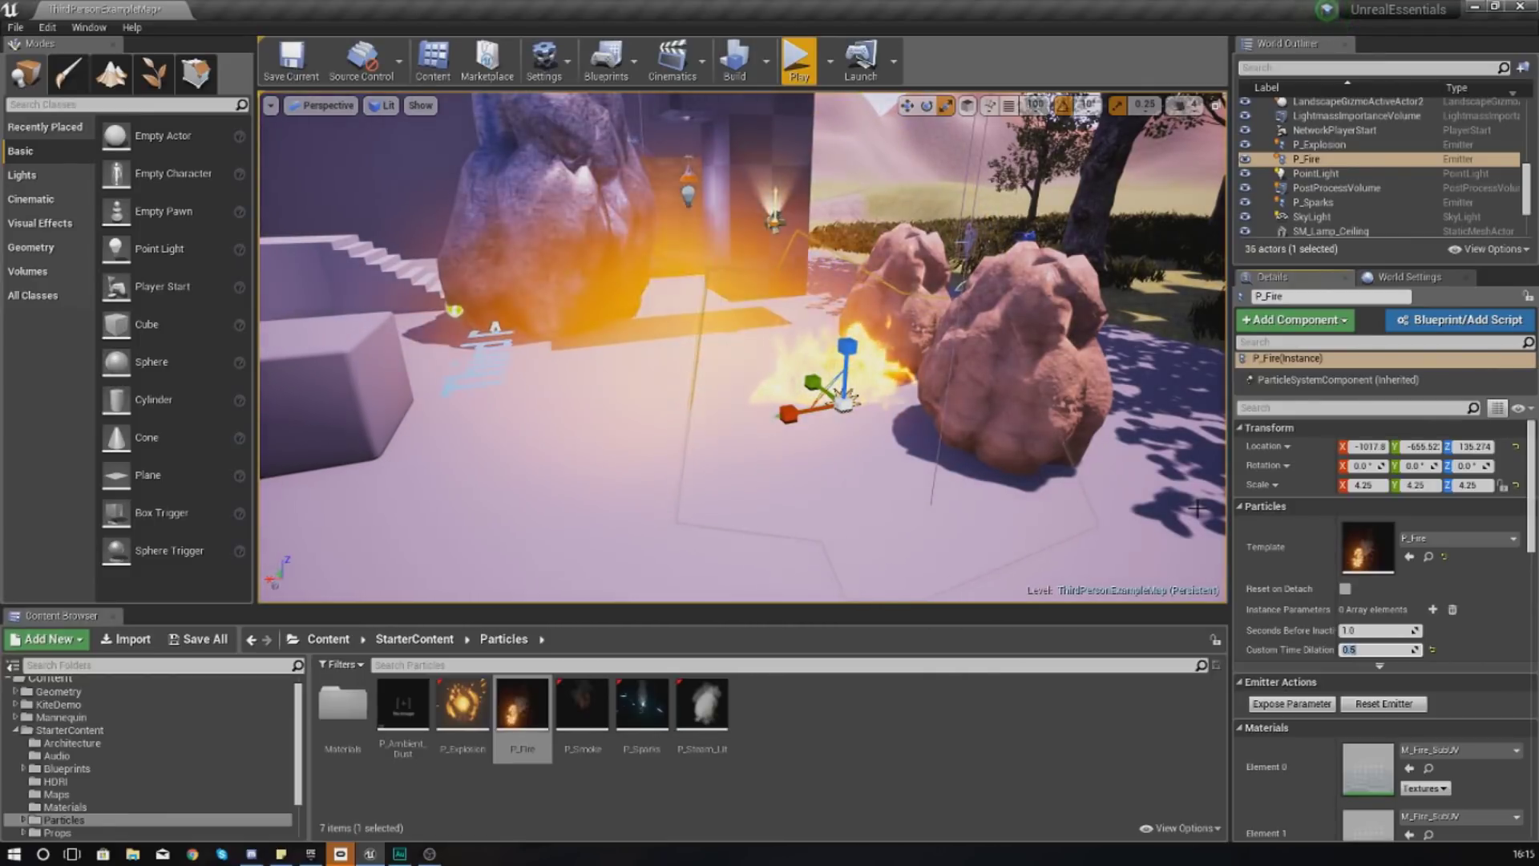
Place a P_Sparks emitter on the floor near the fire and raise it to a Z location of about 289.
key(w)
right_drag(742, 346, 821, 323)
key(s)
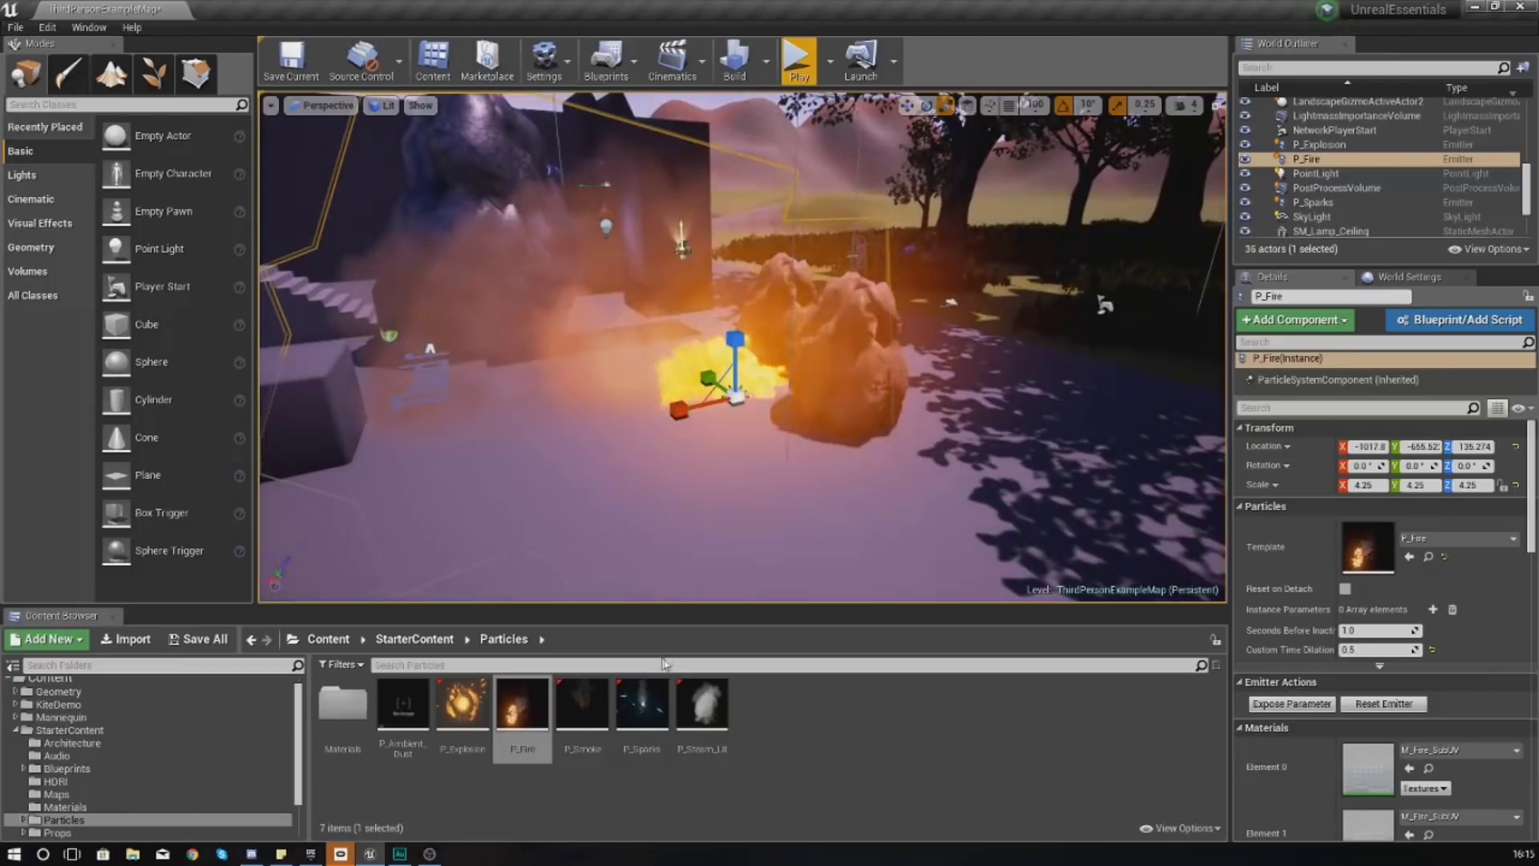
drag(654, 695, 672, 594)
drag(762, 511, 770, 505)
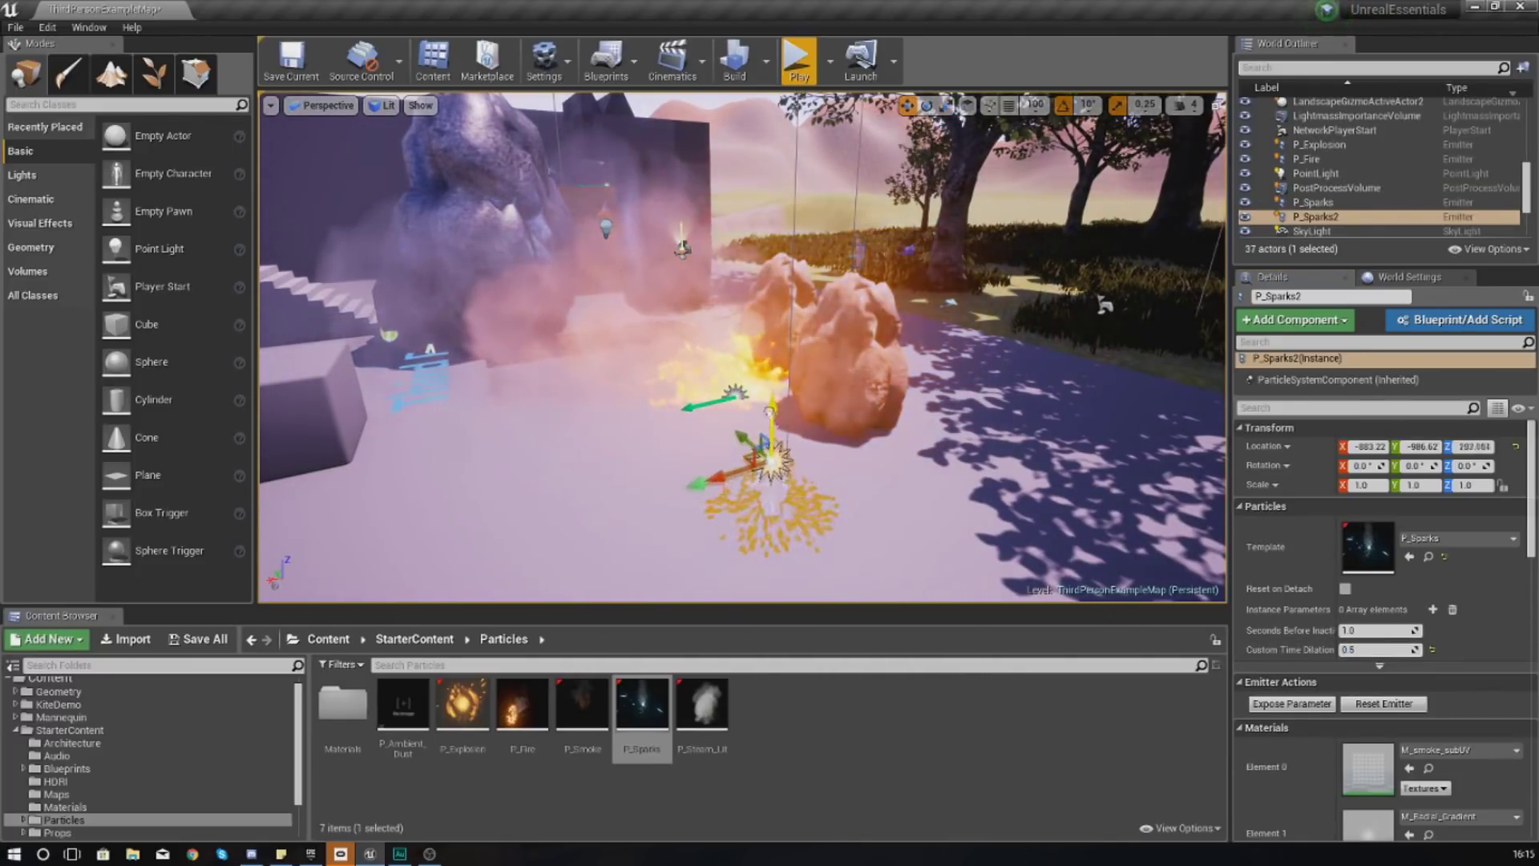
click(954, 474)
right_drag(955, 474, 841, 449)
mouse_move(763, 354)
right_down()
mouse_move(763, 395)
mouse_move(763, 354)
right_up()
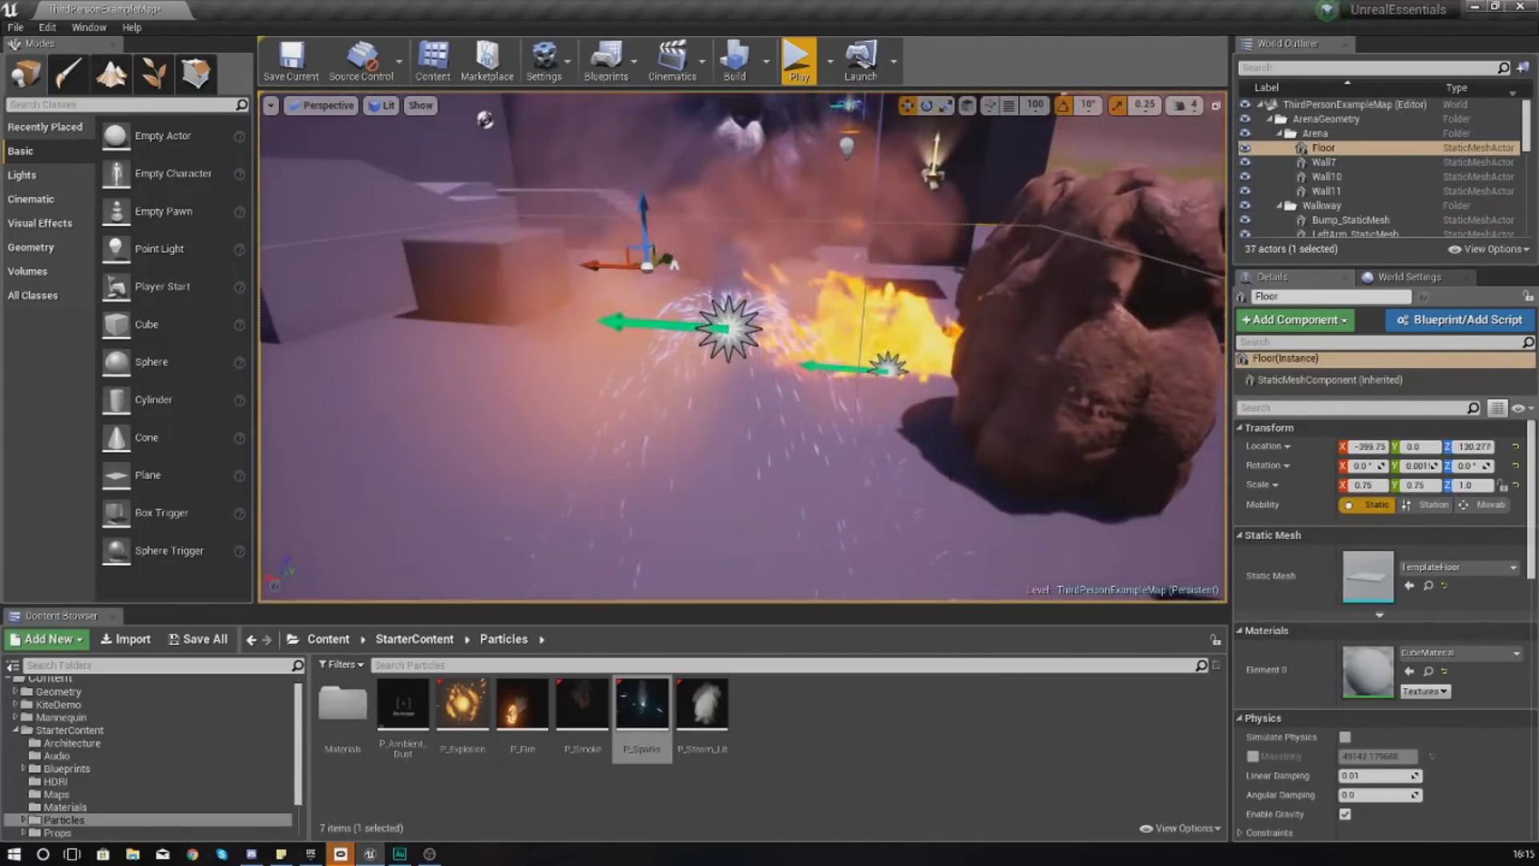
Select the new sparks emitter and review its materials, attachment, lighting, LOD and activation properties.
click(728, 328)
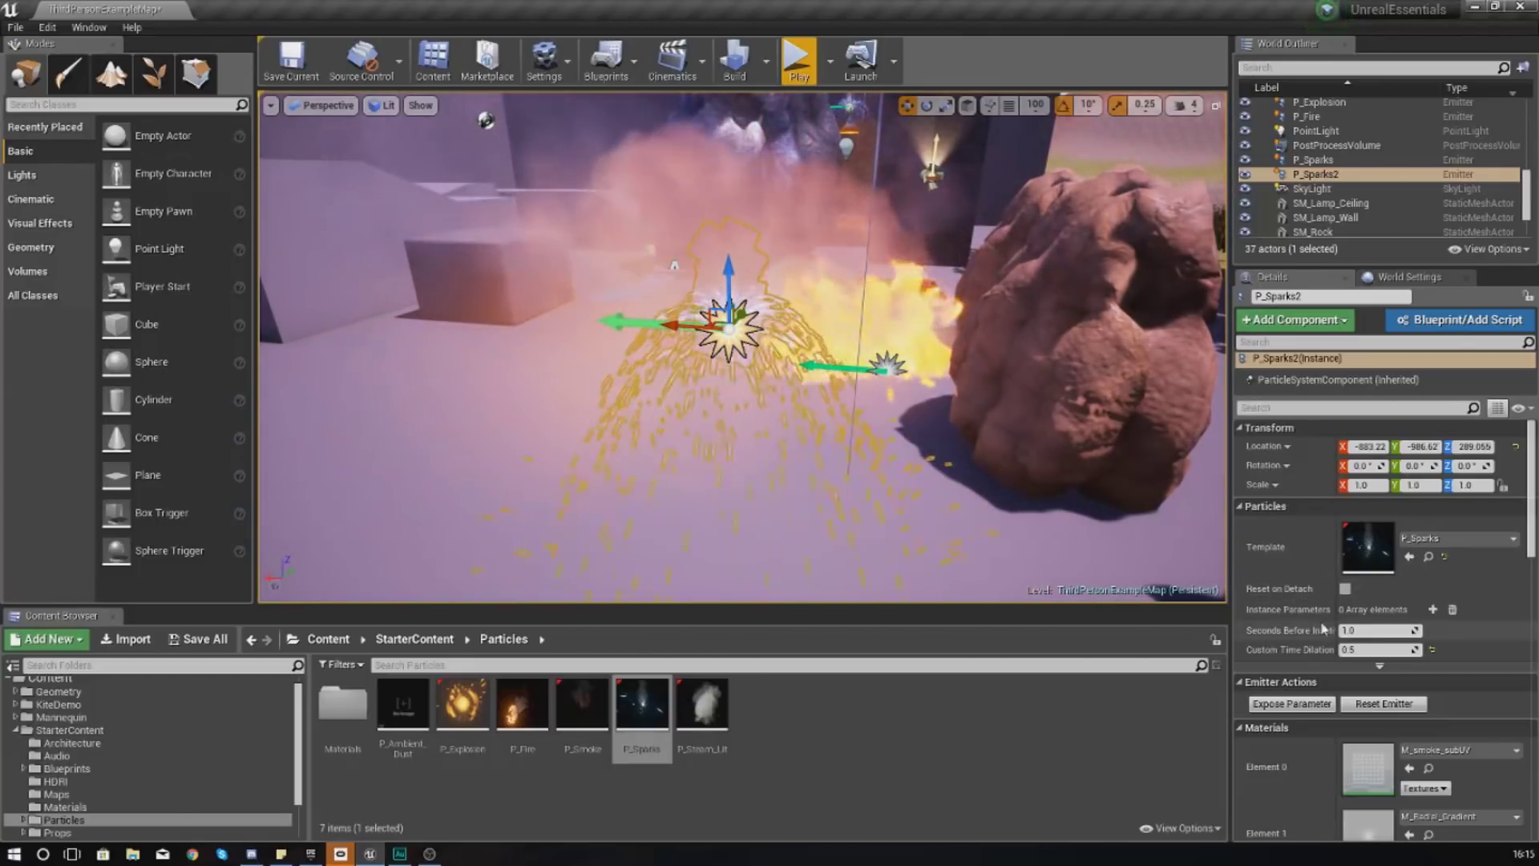
scroll(1324, 629, down, 4)
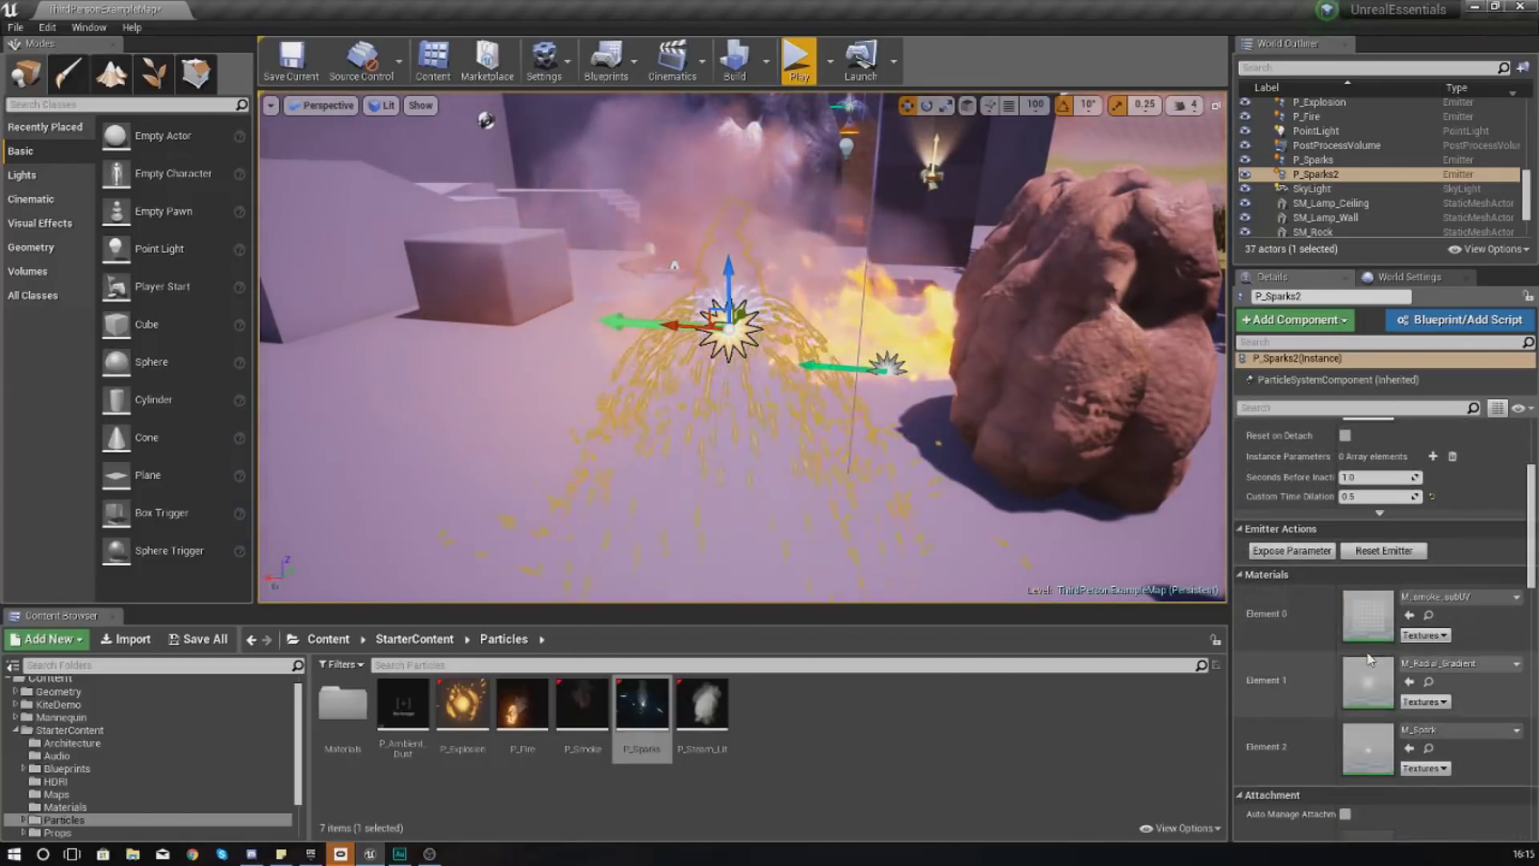
scroll(1366, 659, down, 8)
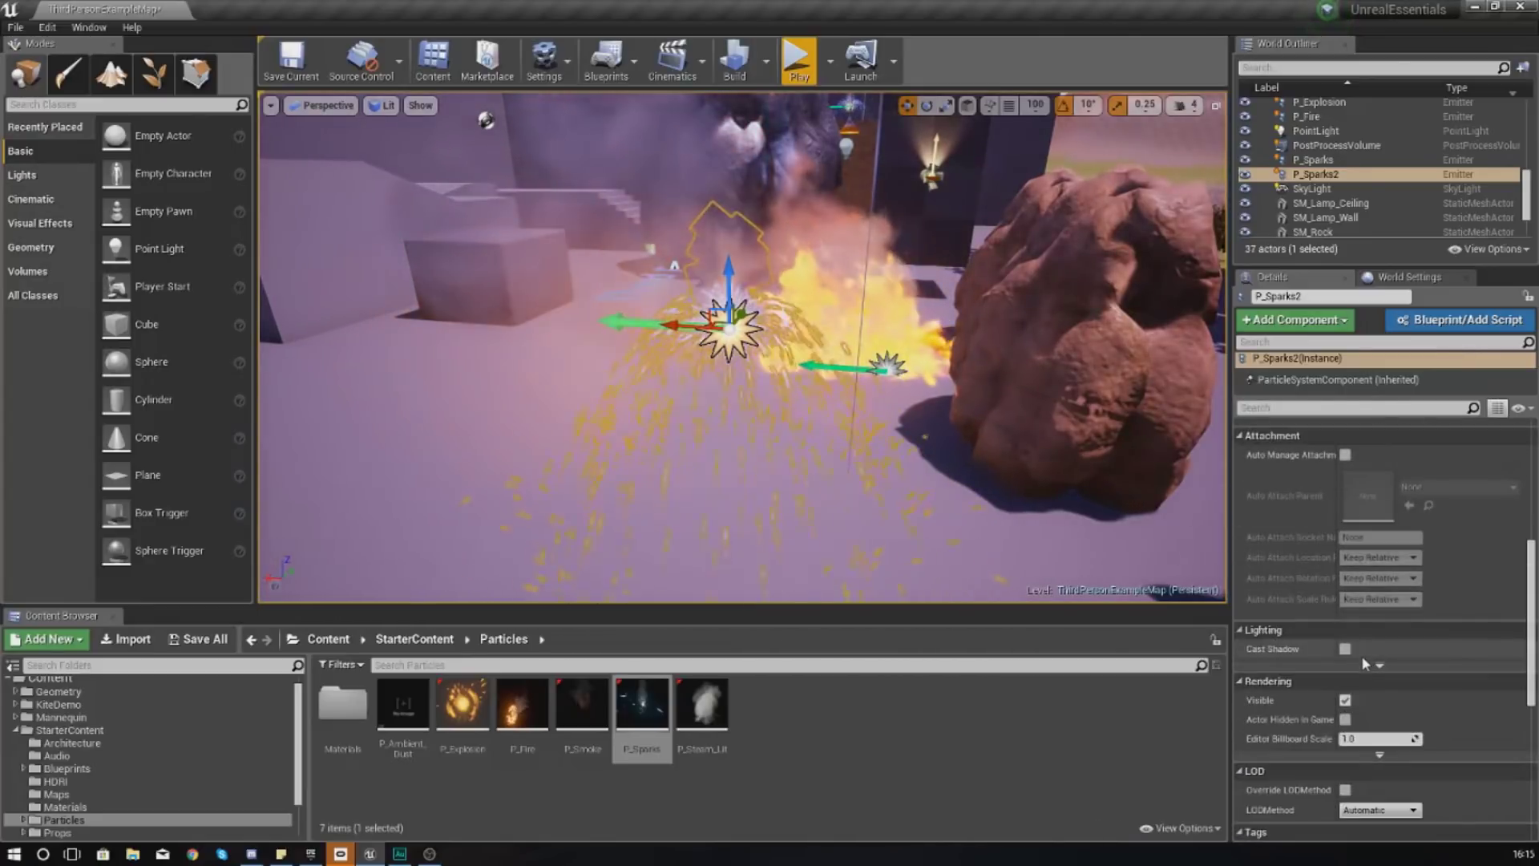
scroll(1365, 662, down, 6)
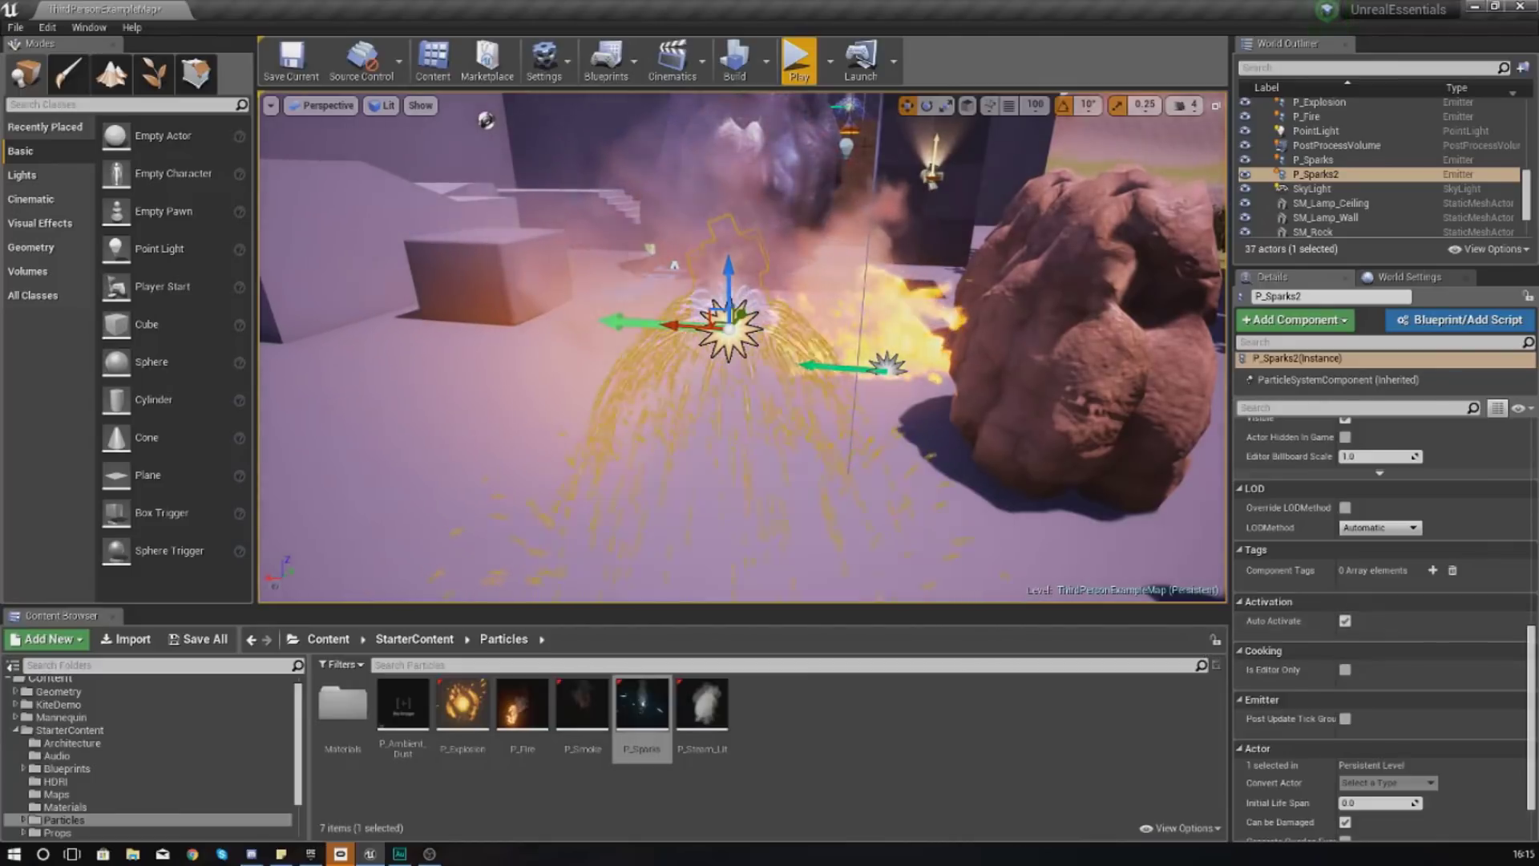
Play the level, run the character over to the fire and sparks effects, and end the play session.
click(798, 63)
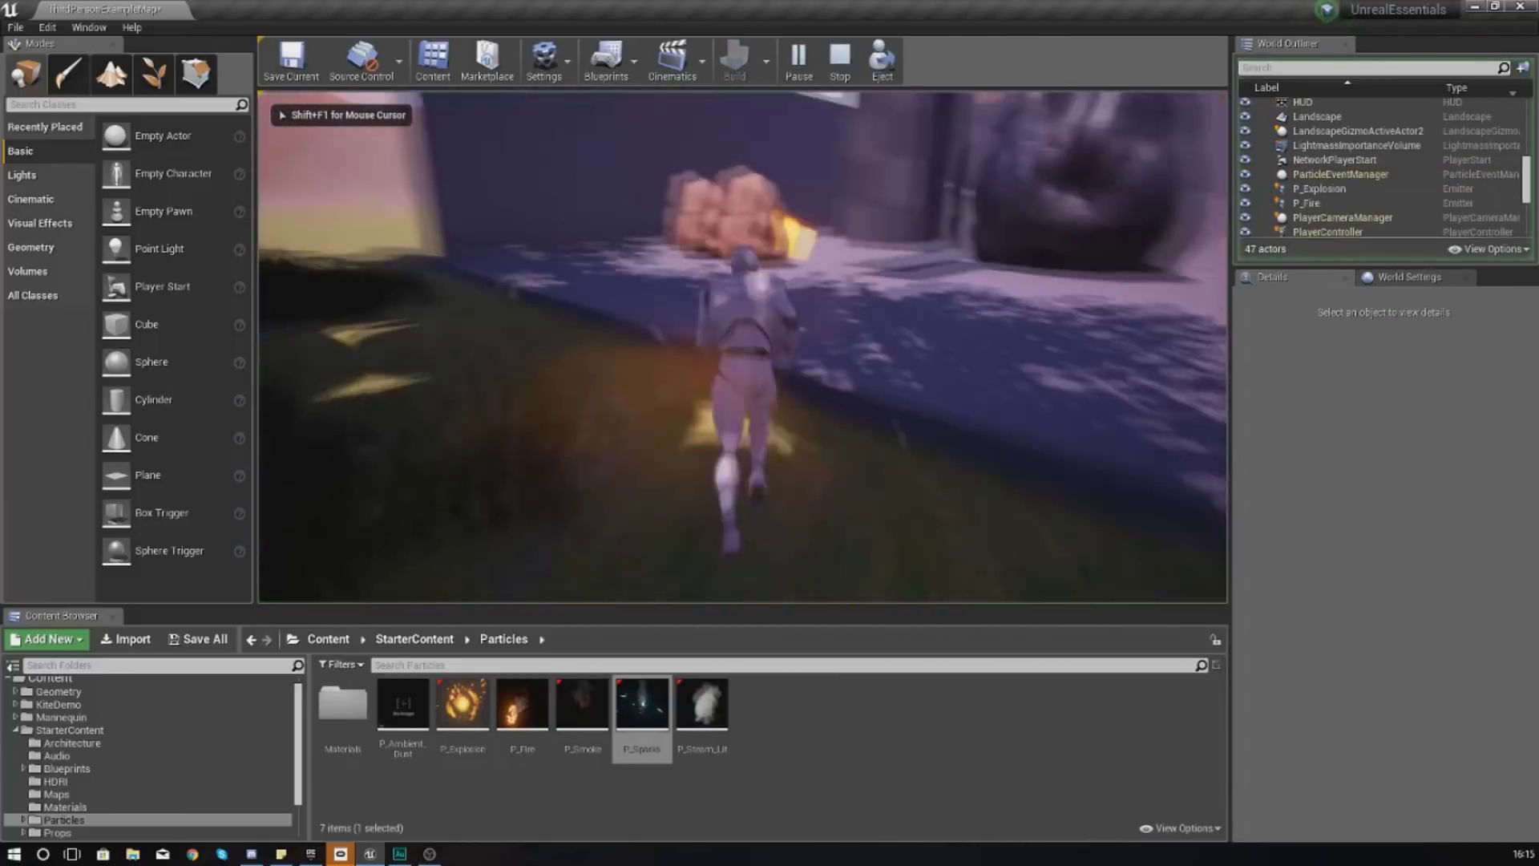
key(w)
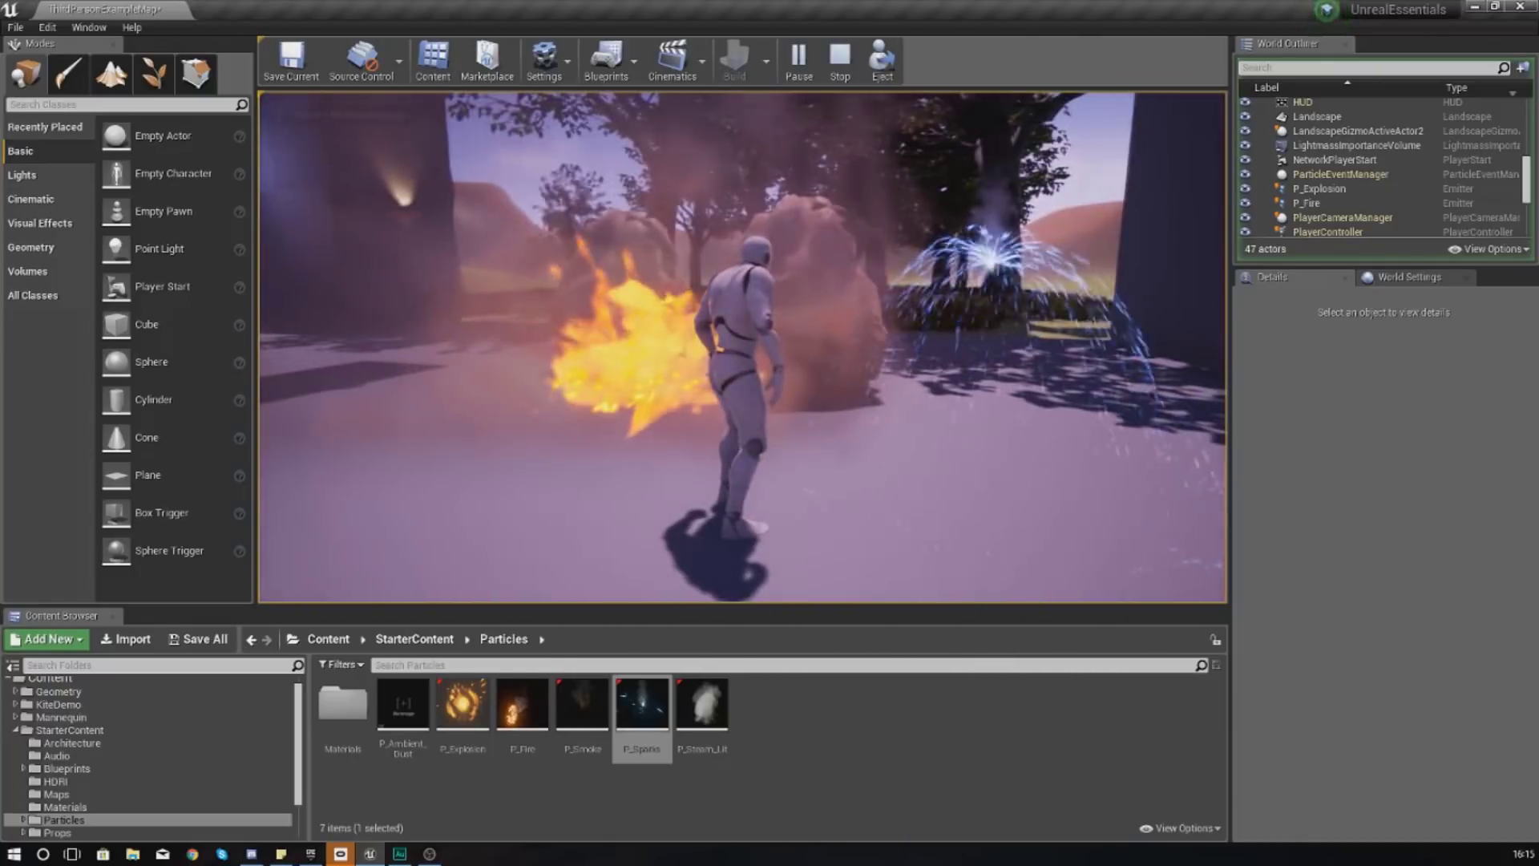
key(d)
key(Escape)
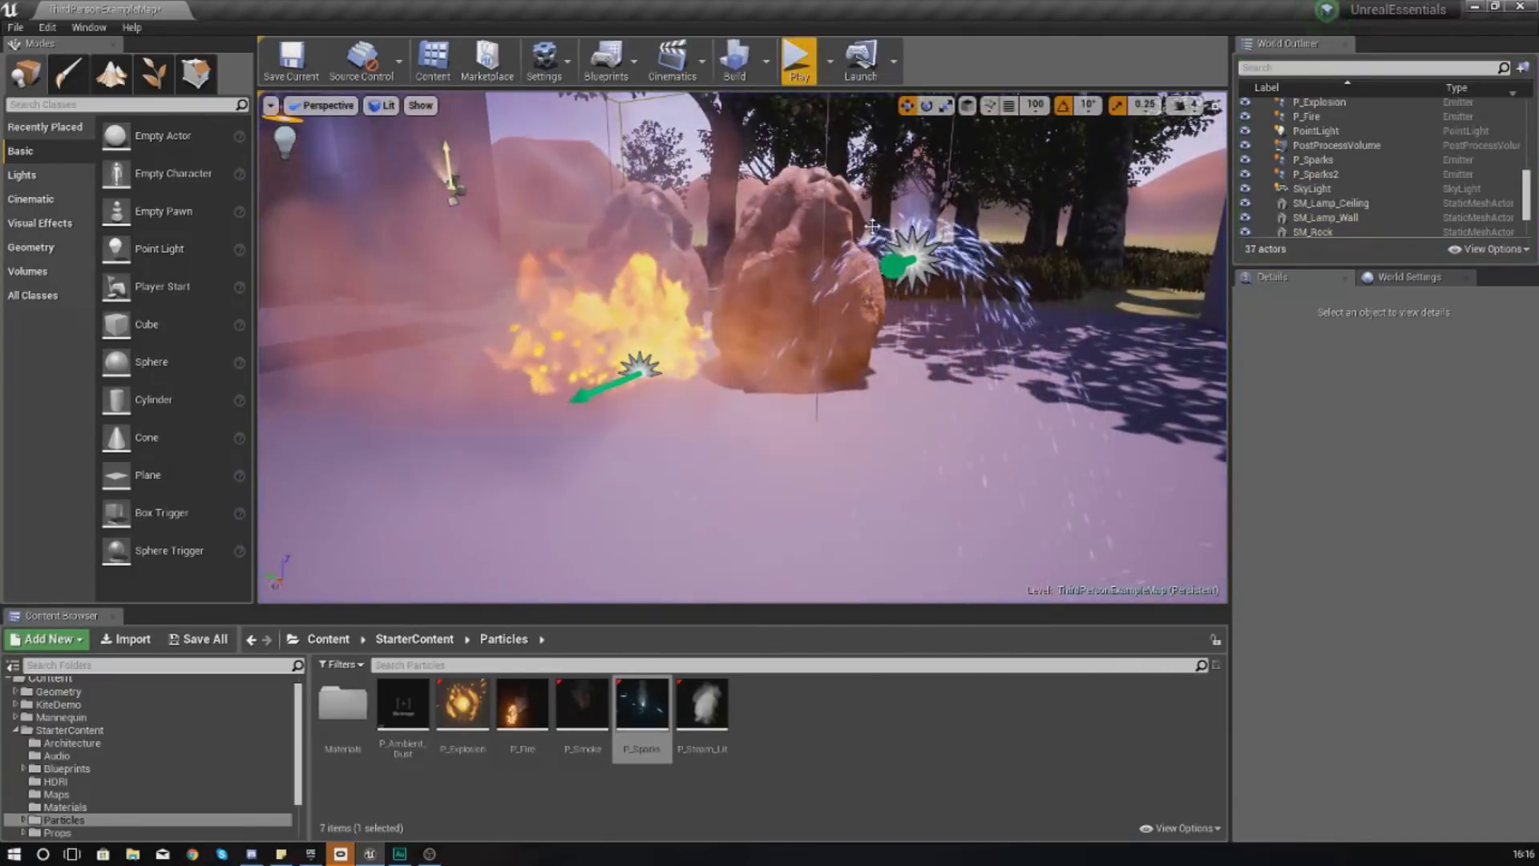
Turn off Auto Activate on the P_Sparks2 emitter beside the rocks.
click(910, 258)
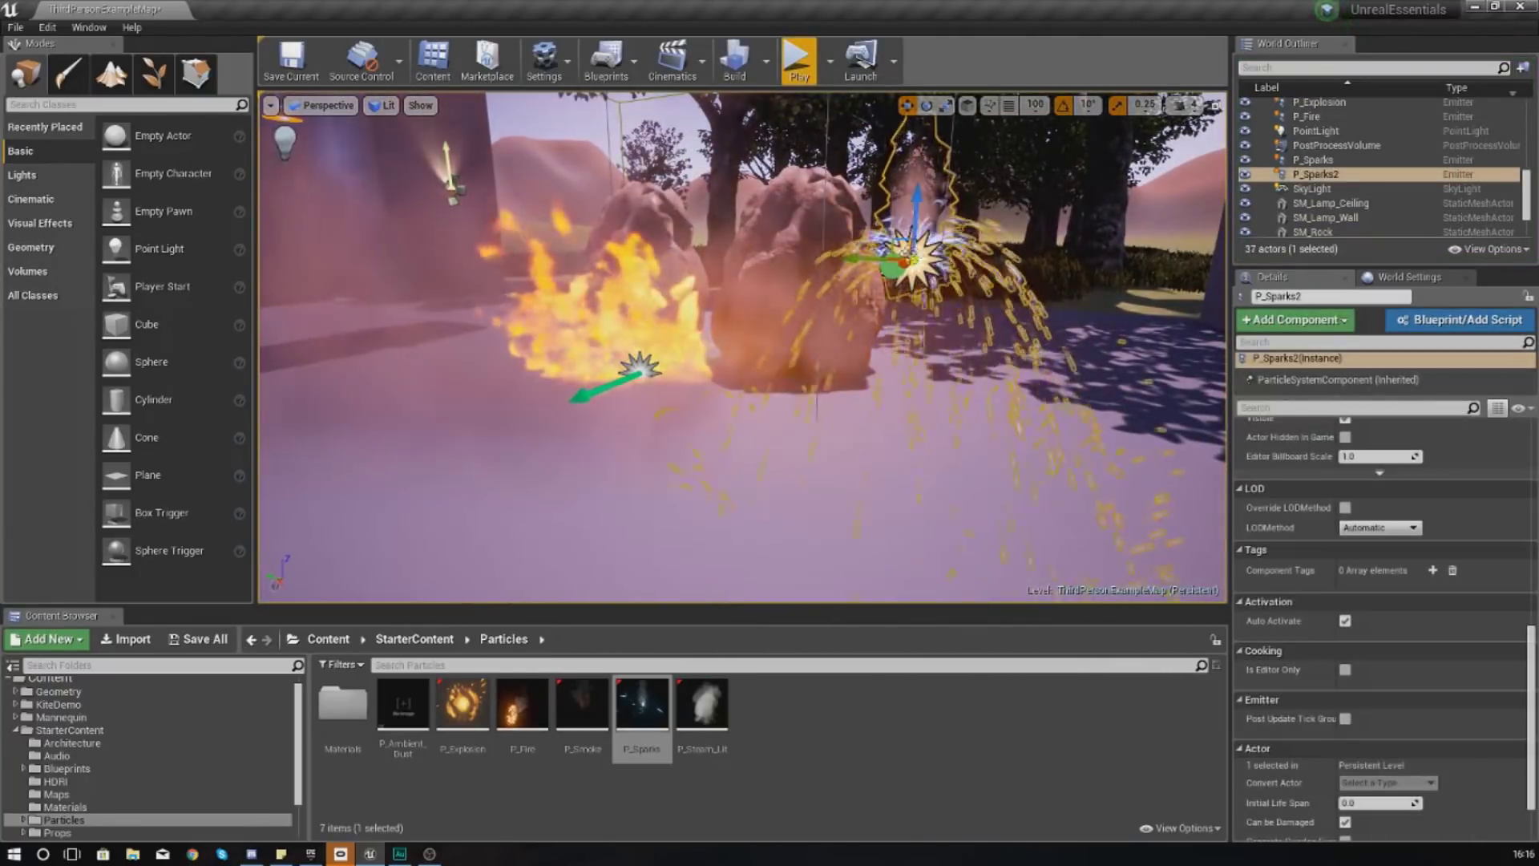
click(1346, 621)
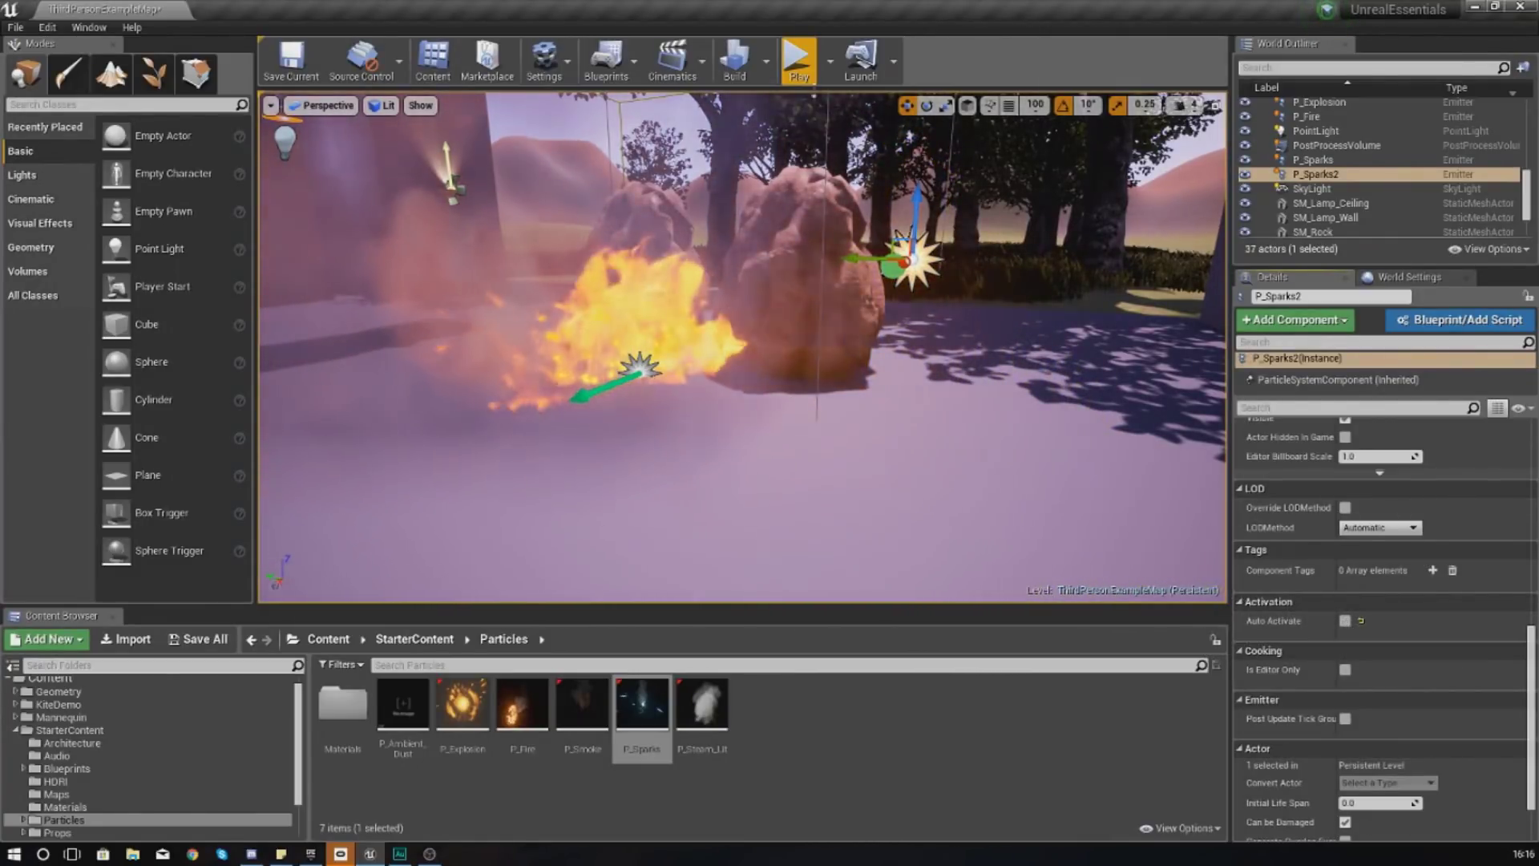
Play the level, run the character past the rocks and fire to check the deactivated sparks emitter, and end the session.
click(800, 63)
key(w)
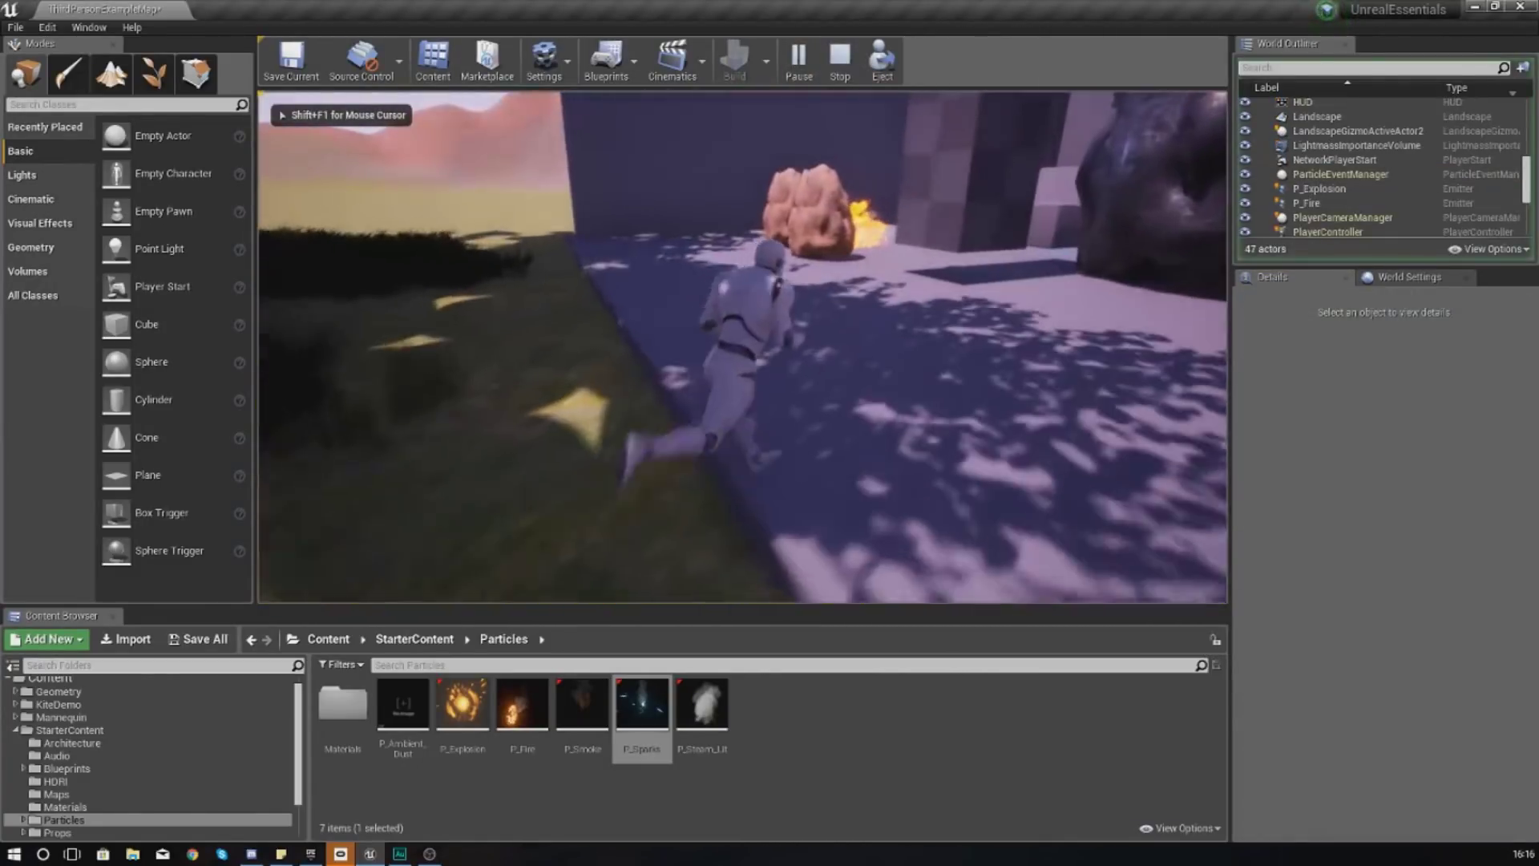
key(w)
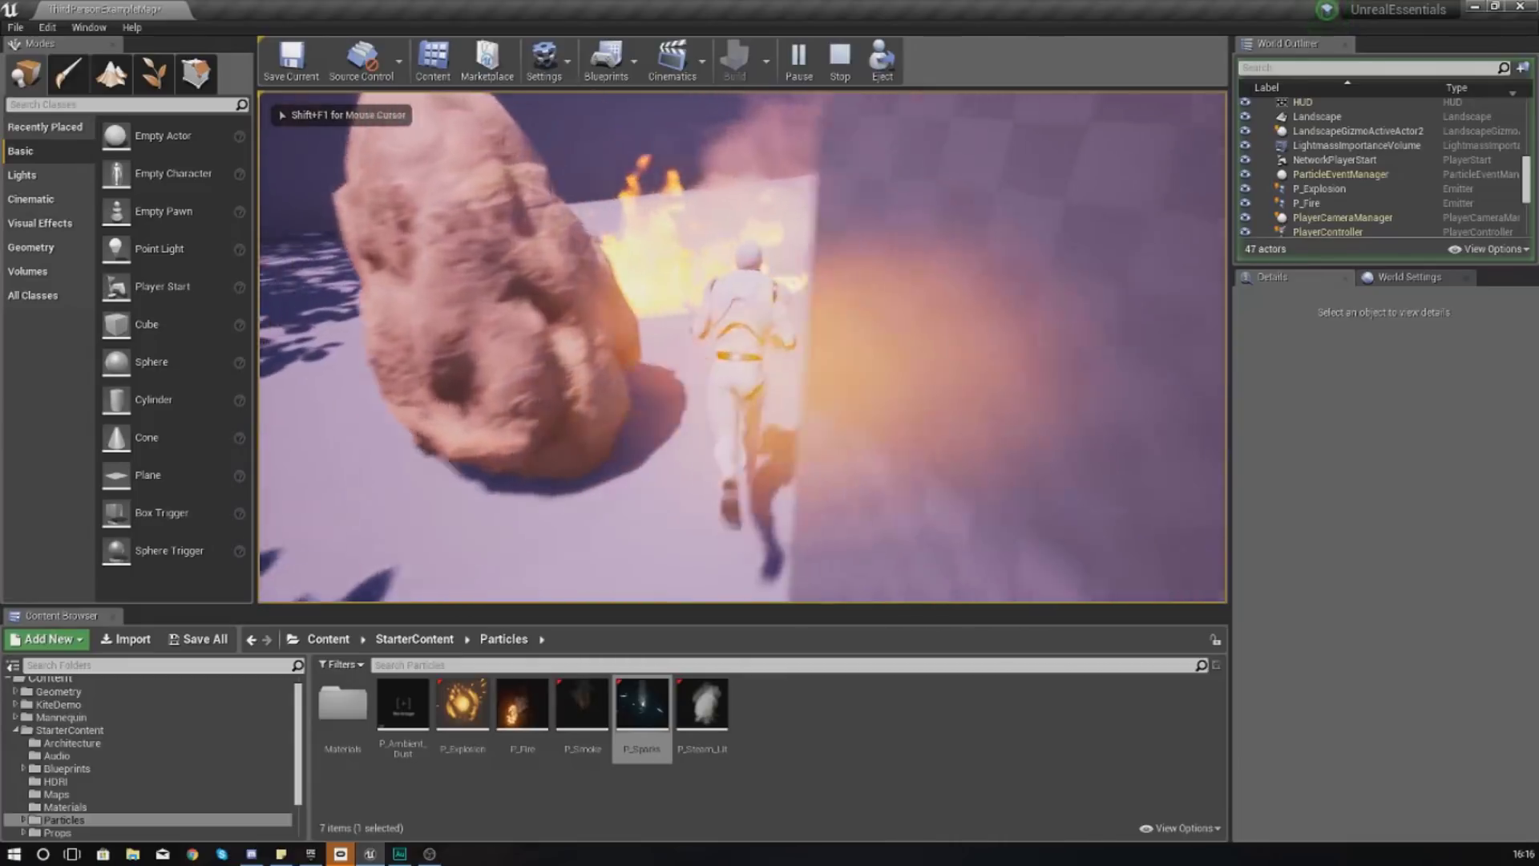
key(d)
key(s)
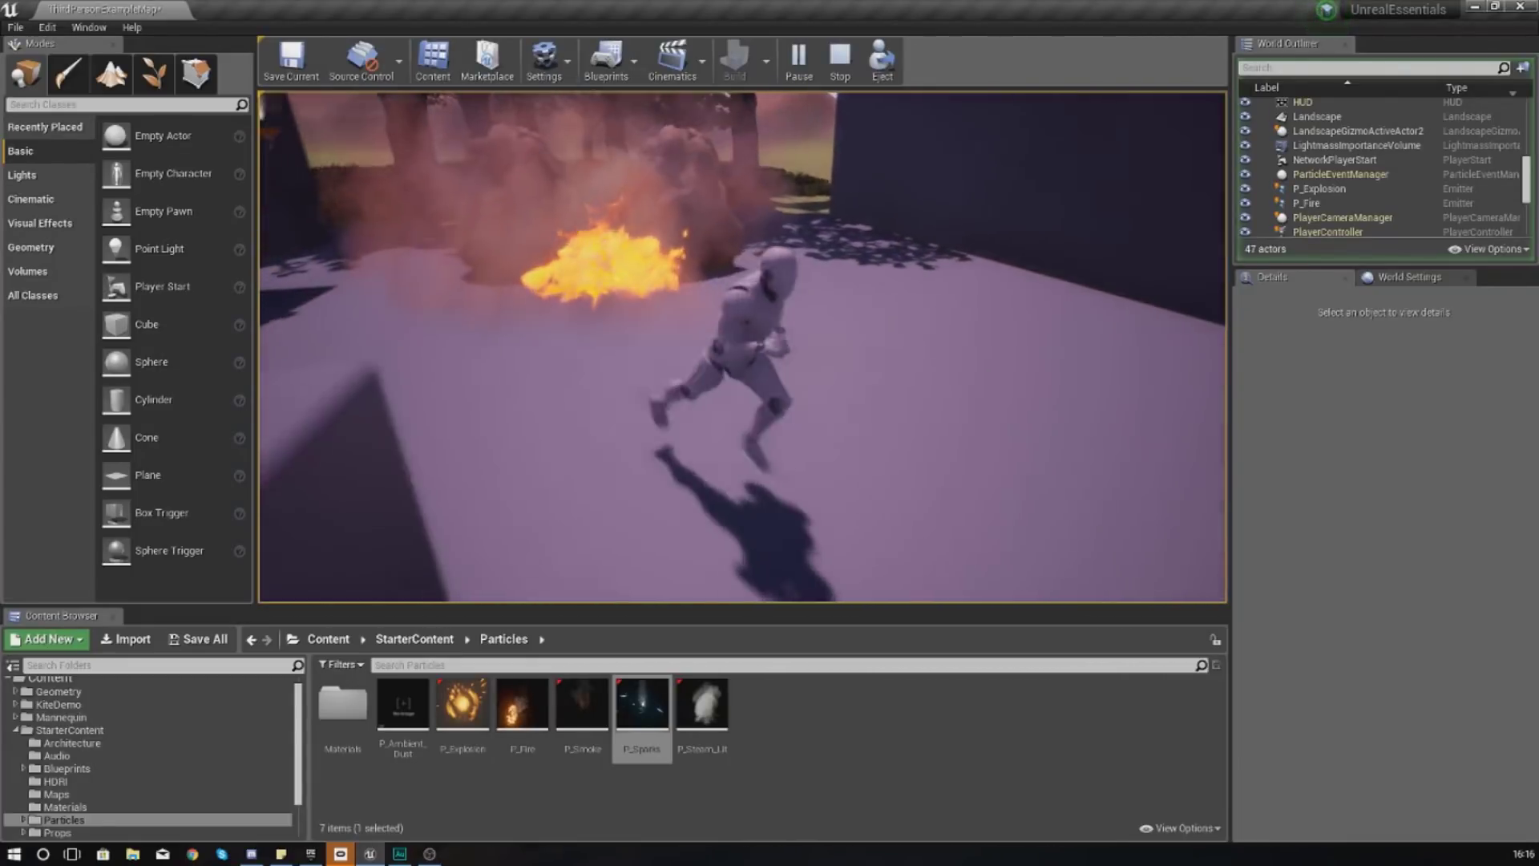
key(w)
key(Escape)
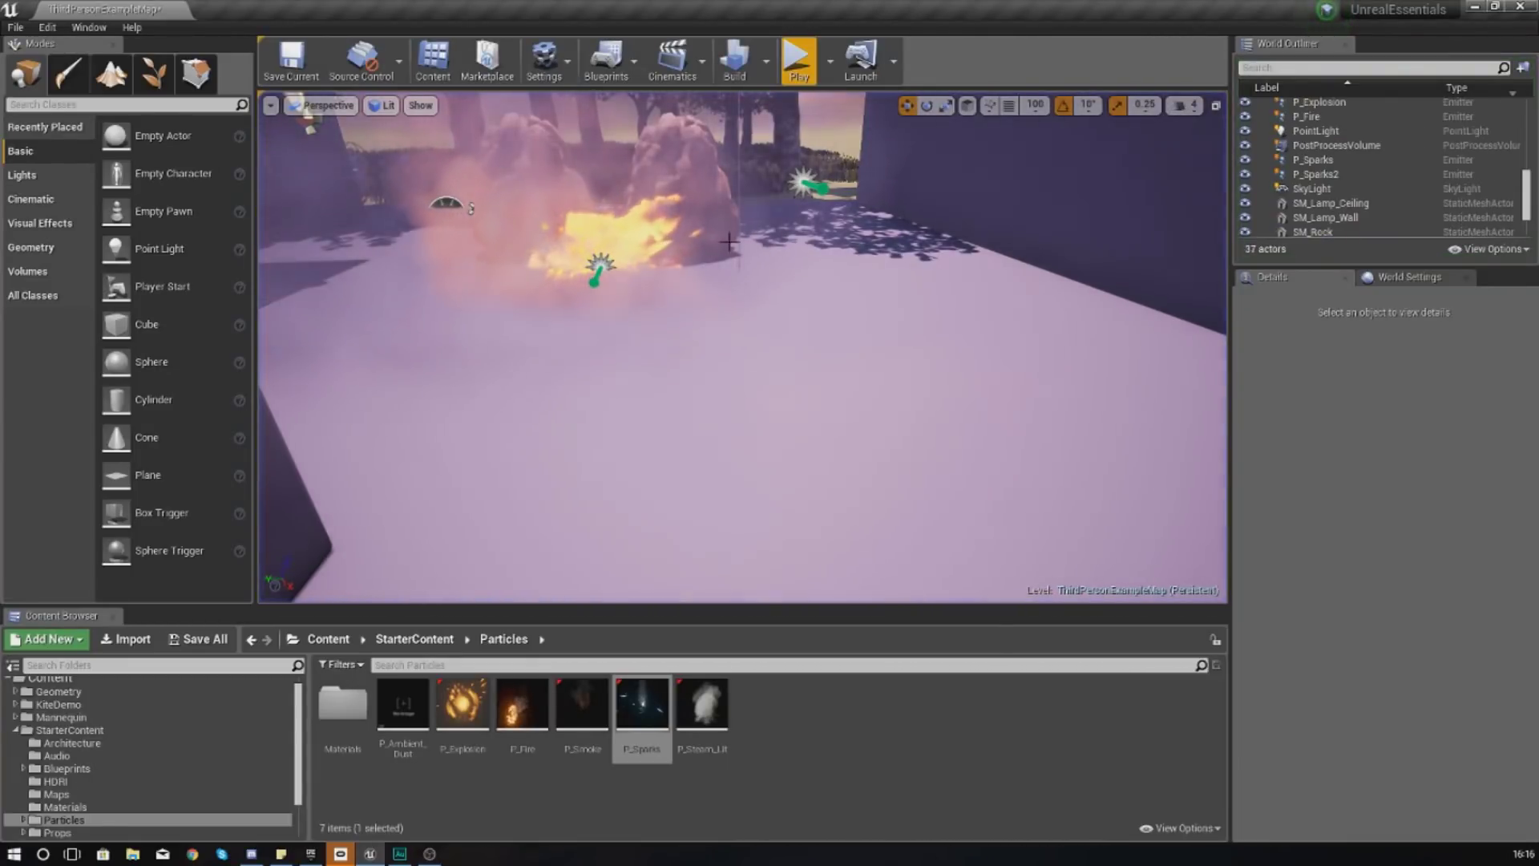
Select the P_Fire emitter and review its attachment, lighting, rendering, LOD and activation properties.
click(597, 265)
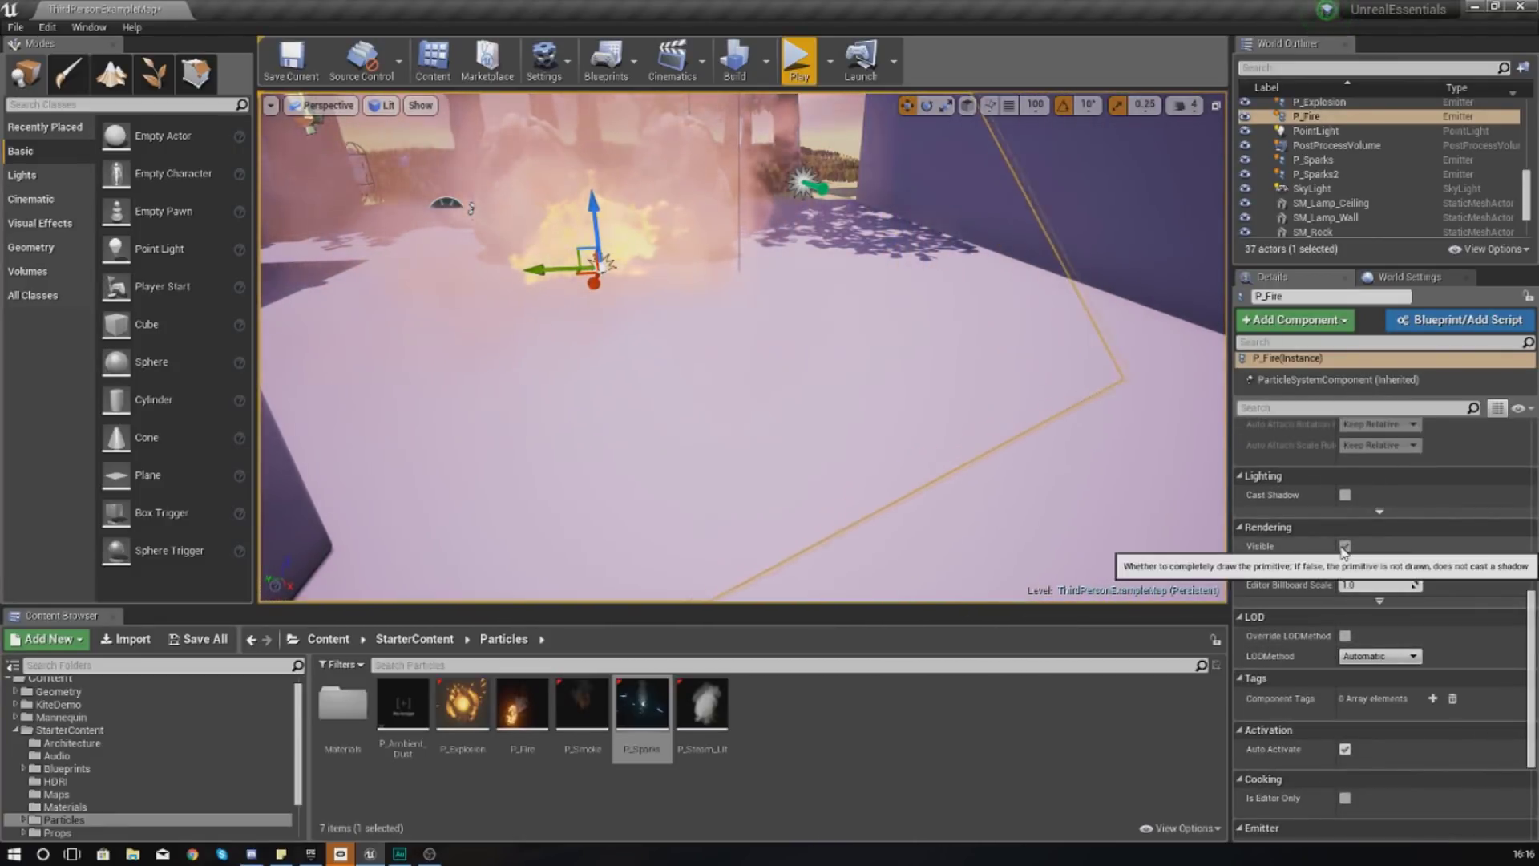
scroll(1345, 553, up, 4)
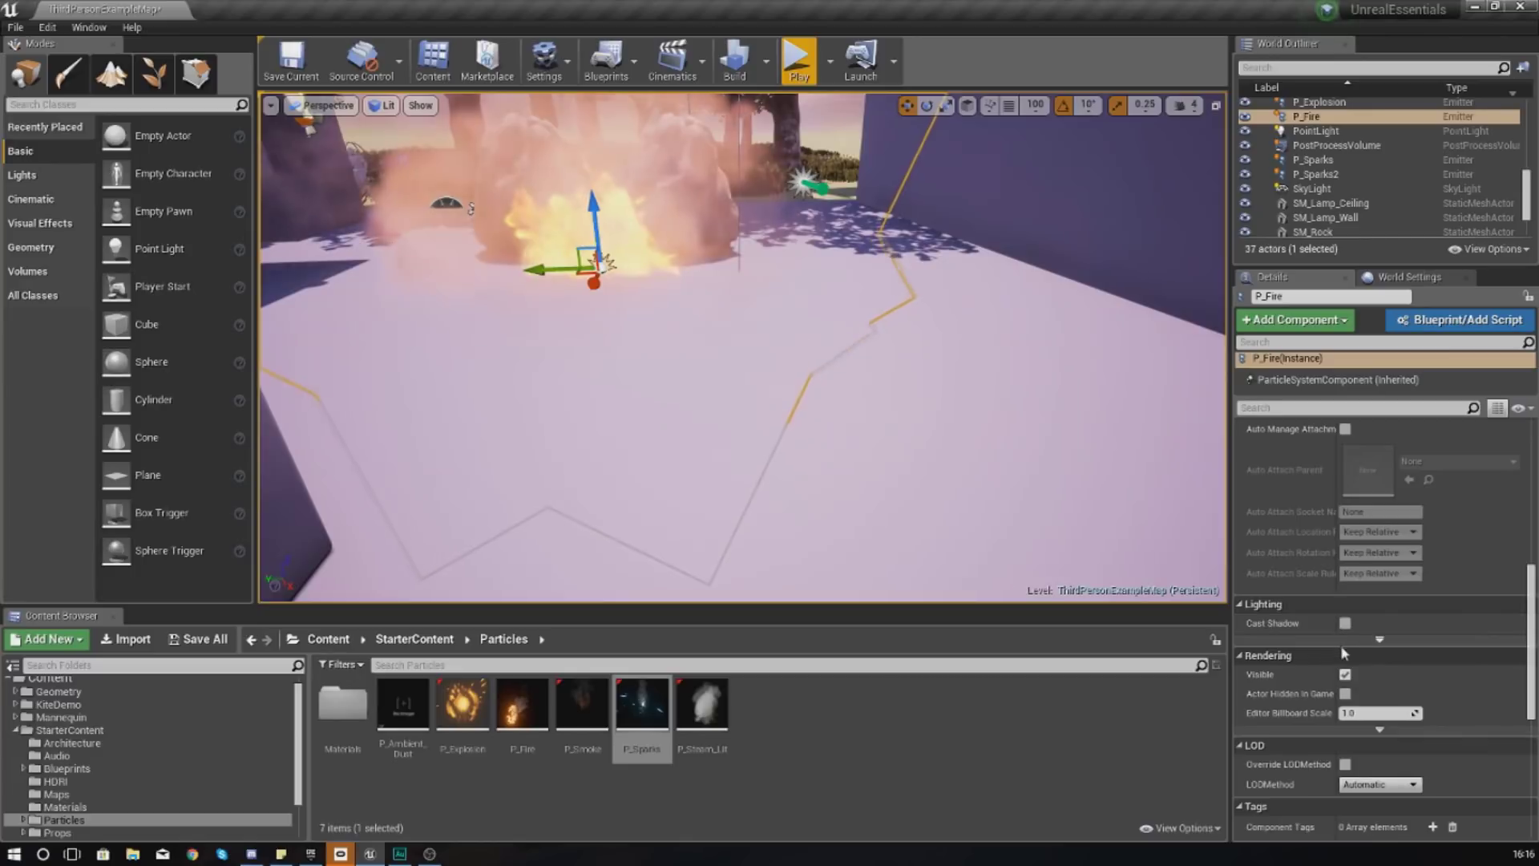
scroll(1339, 665, down, 5)
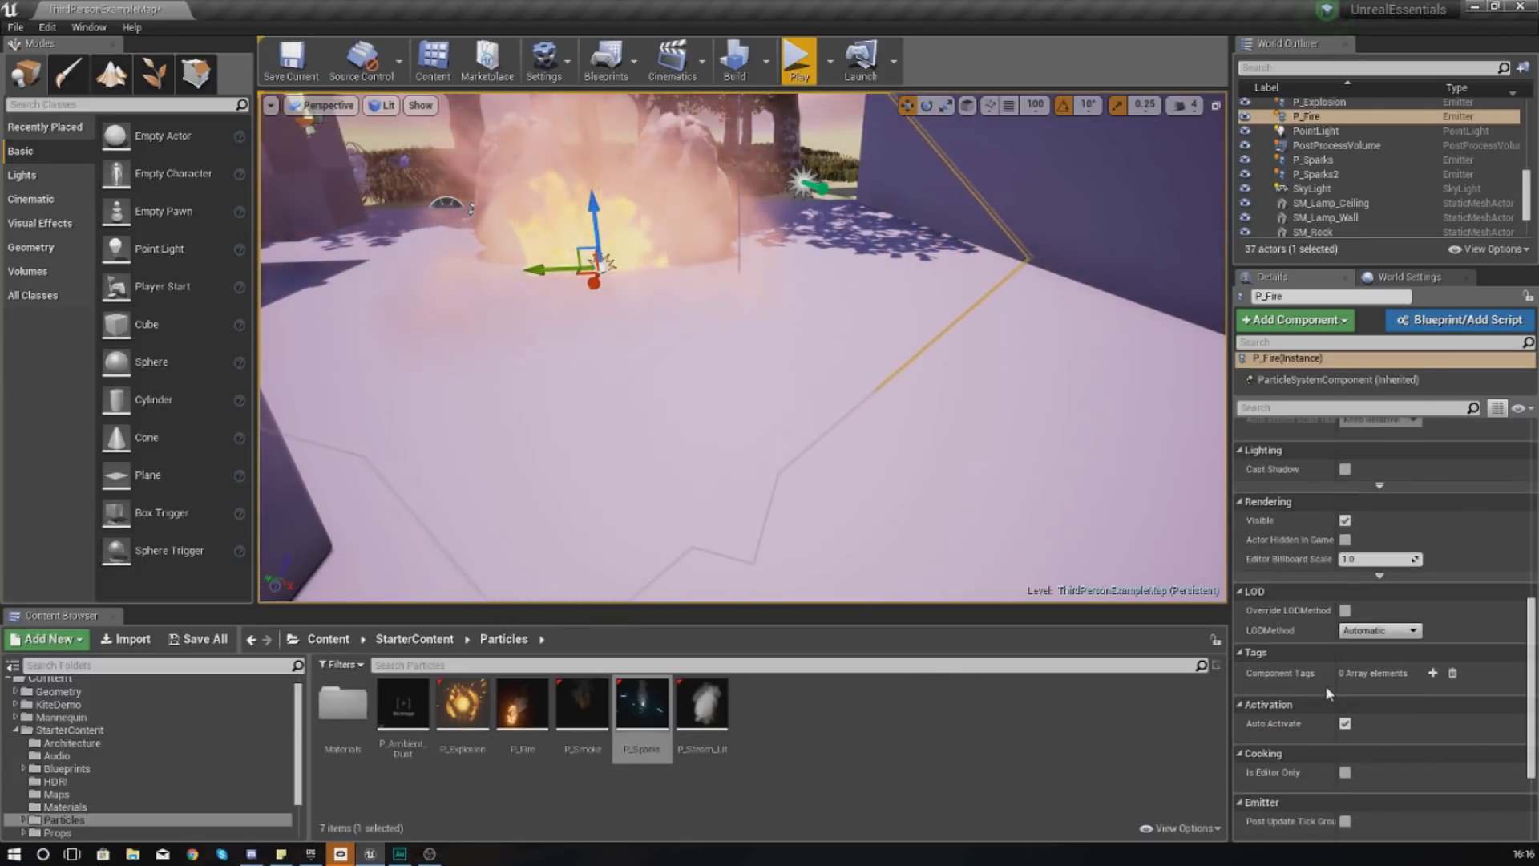
scroll(1361, 797, down, 3)
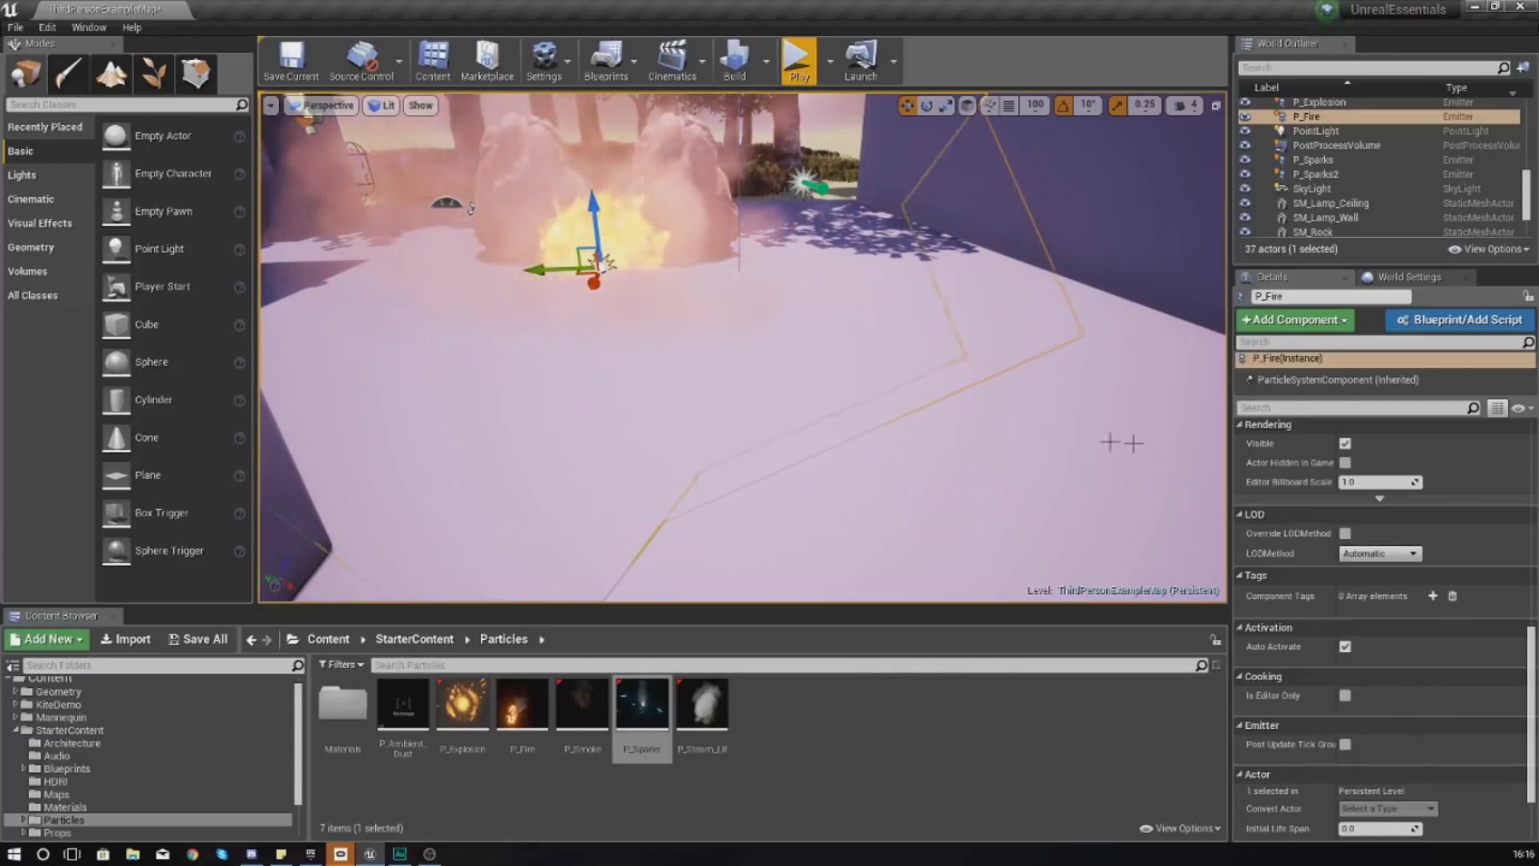
Place a P_Steam_Lit emitter on the floor in front of the rocks, between the fire and the sparks emitter.
right_drag(1122, 443, 1106, 380)
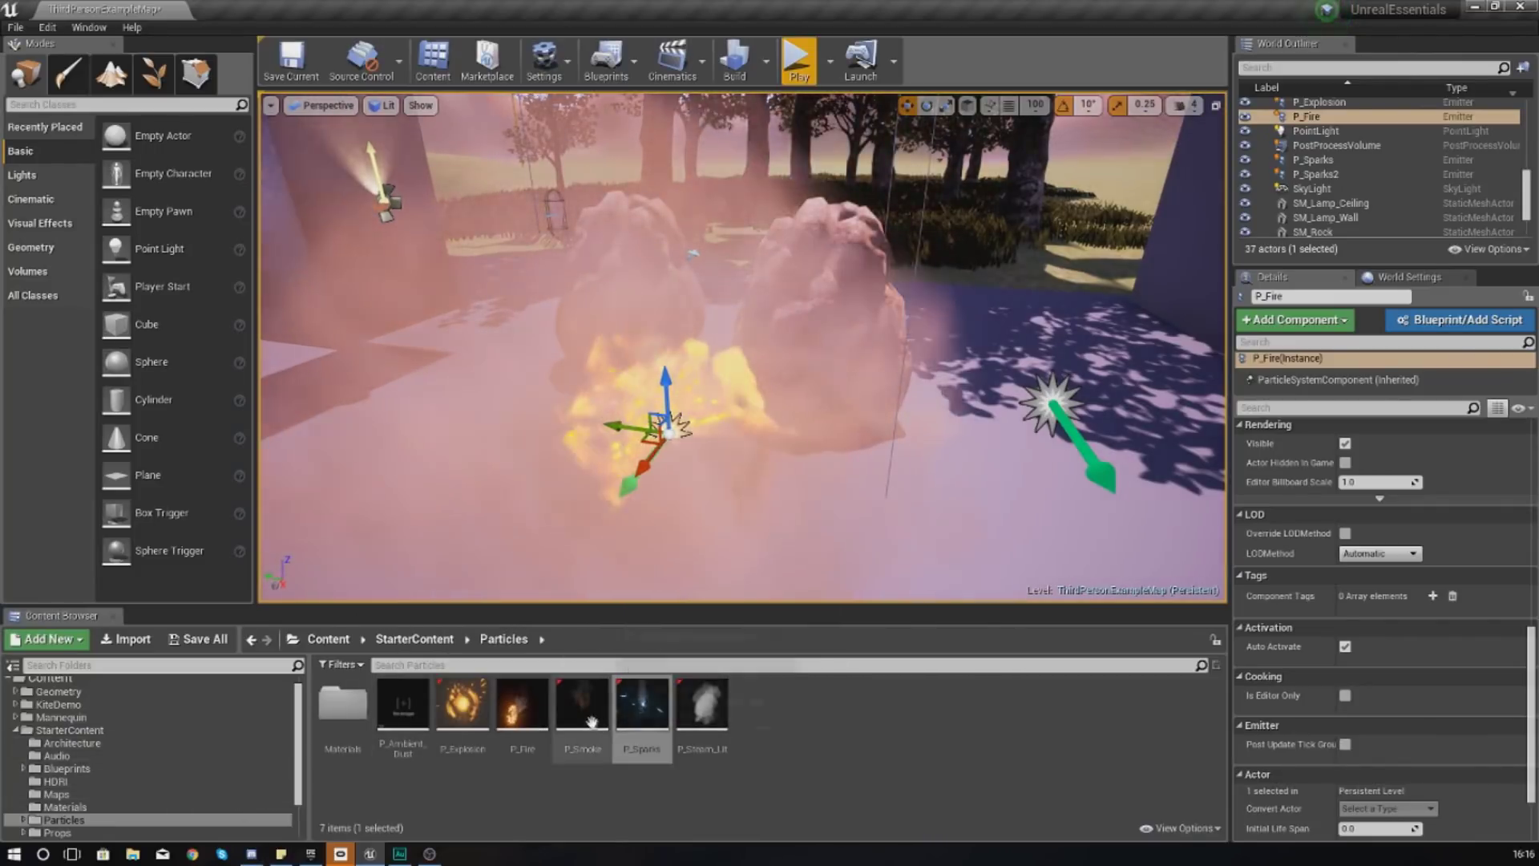
drag(703, 705, 846, 519)
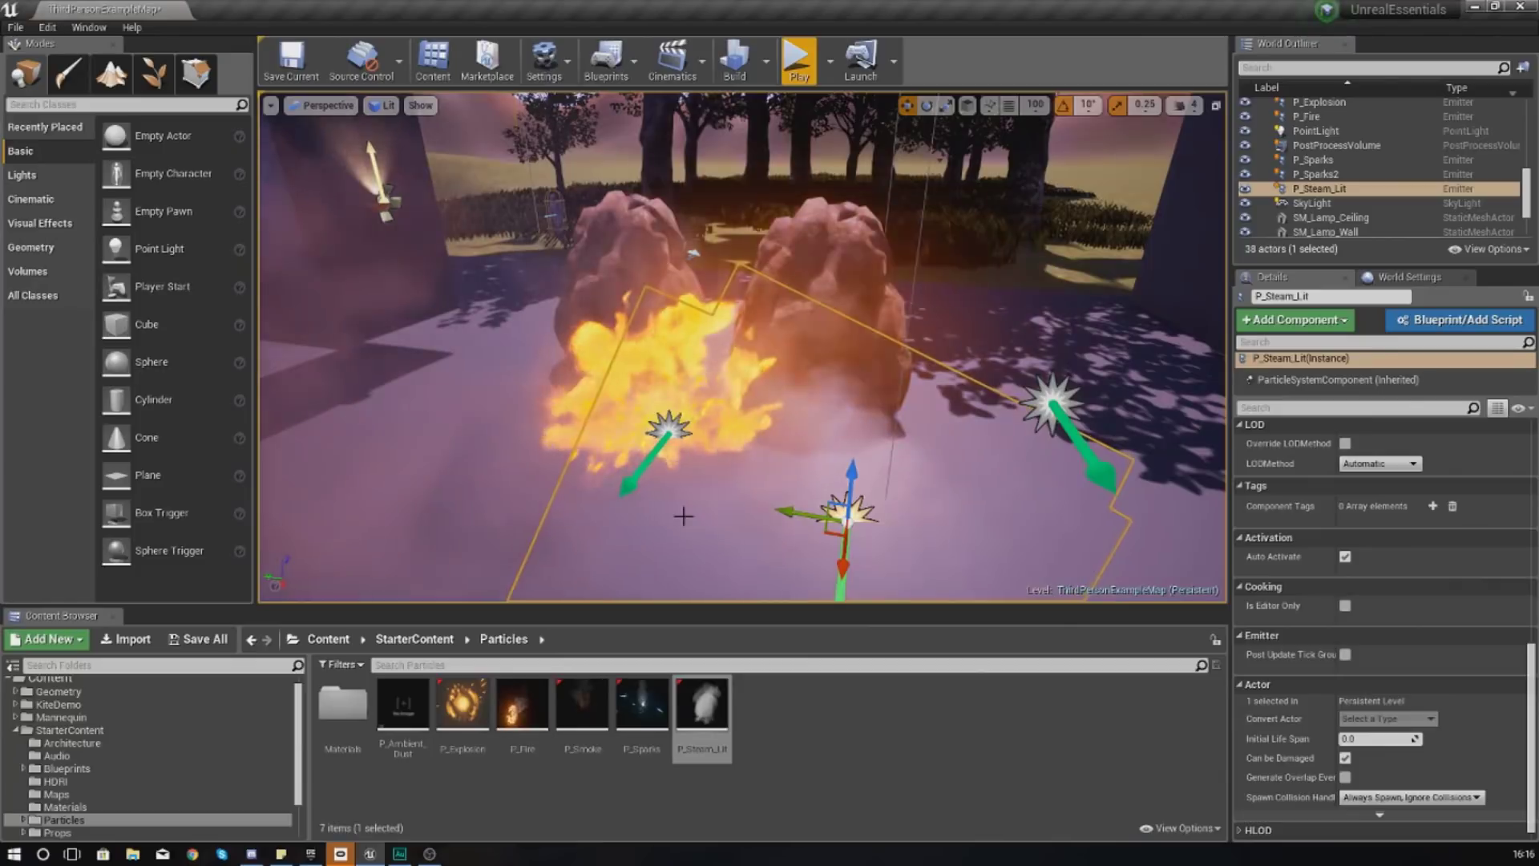
Switch to the Epic Games Launcher and open the Unreal Engine Marketplace.
click(320, 850)
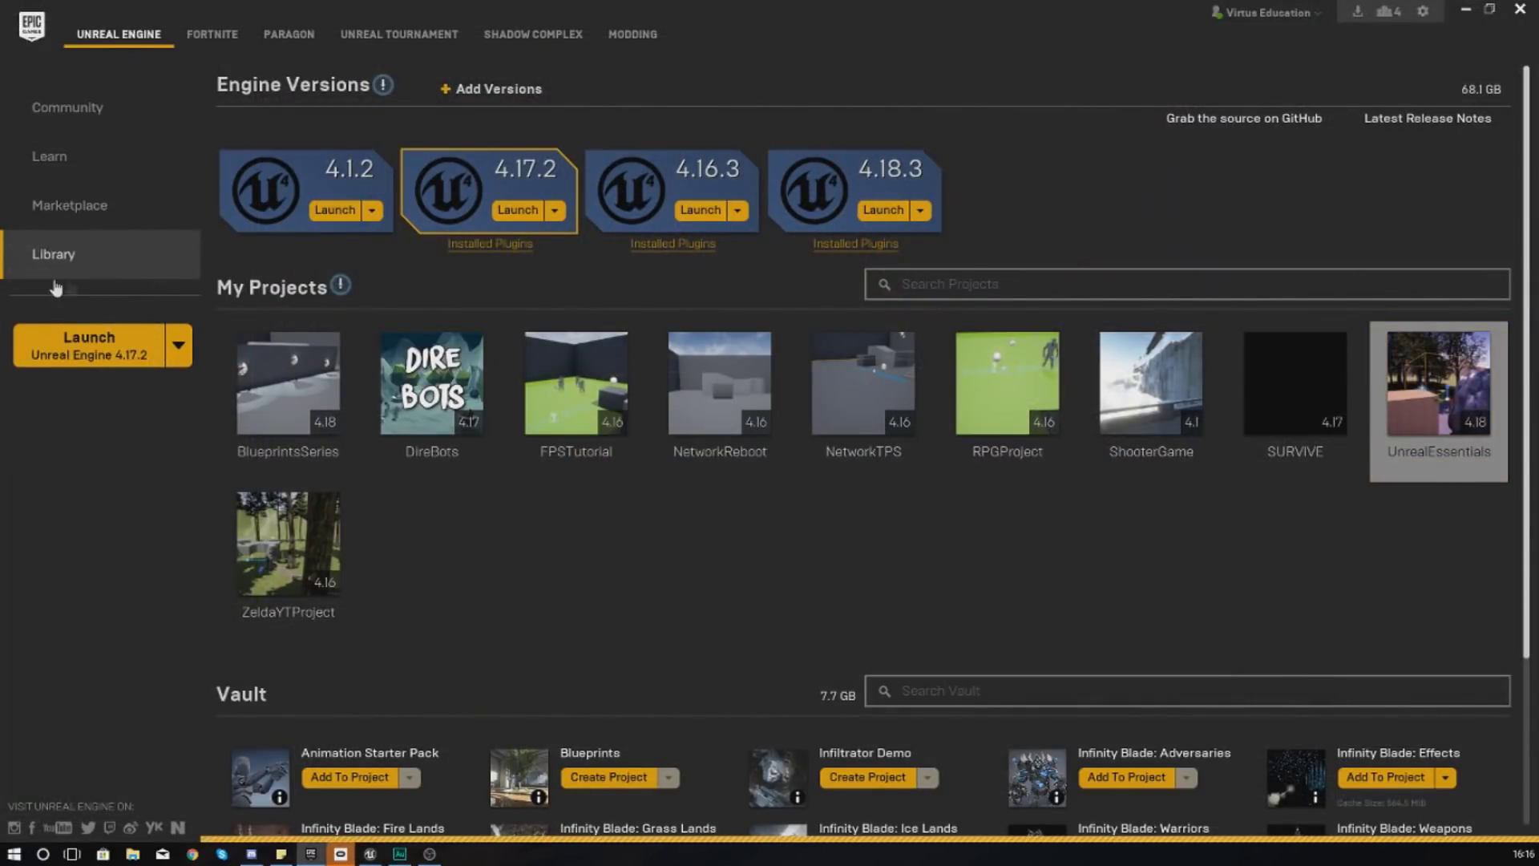
click(153, 231)
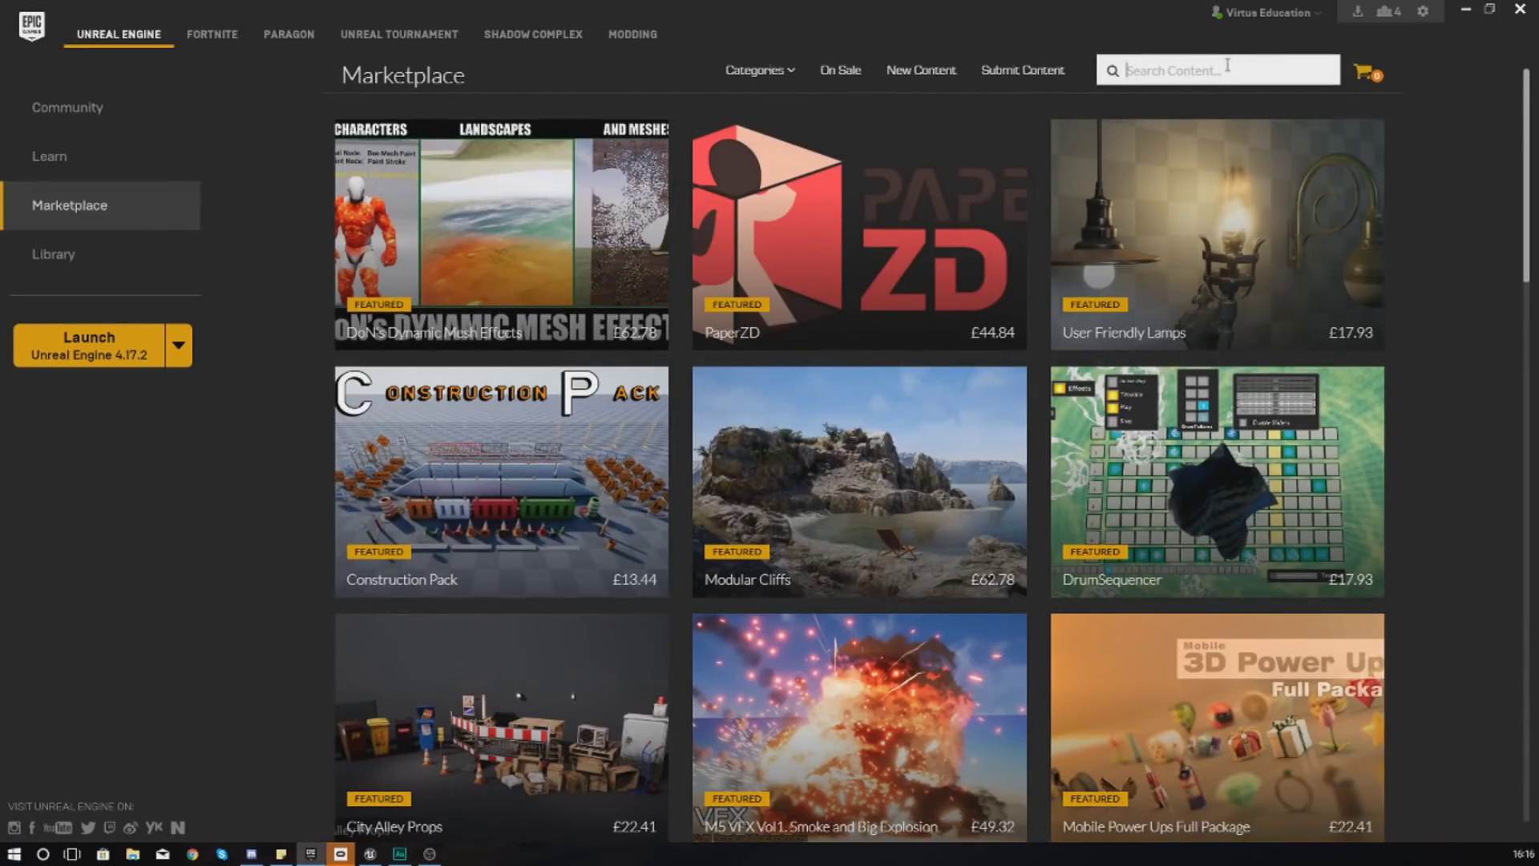